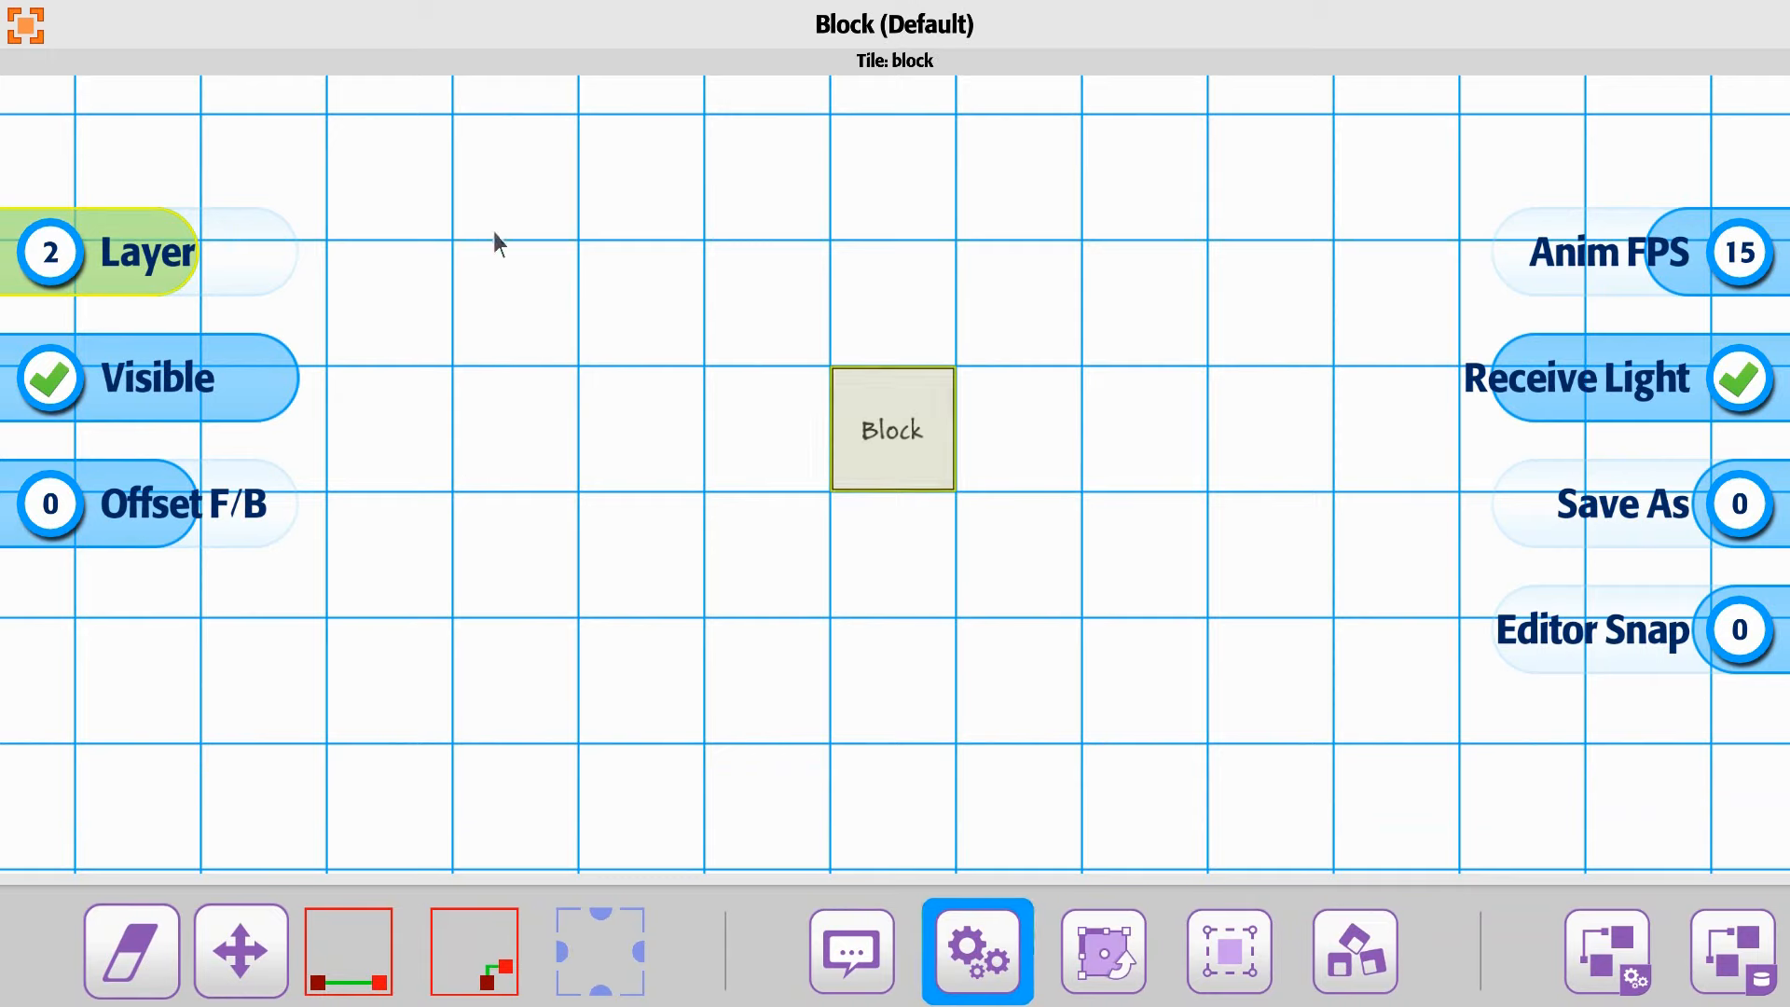
Step: Place a Block tile immediately left of the existing block, another up and to its right, and a Player tile above the leftmost block
click(435, 132)
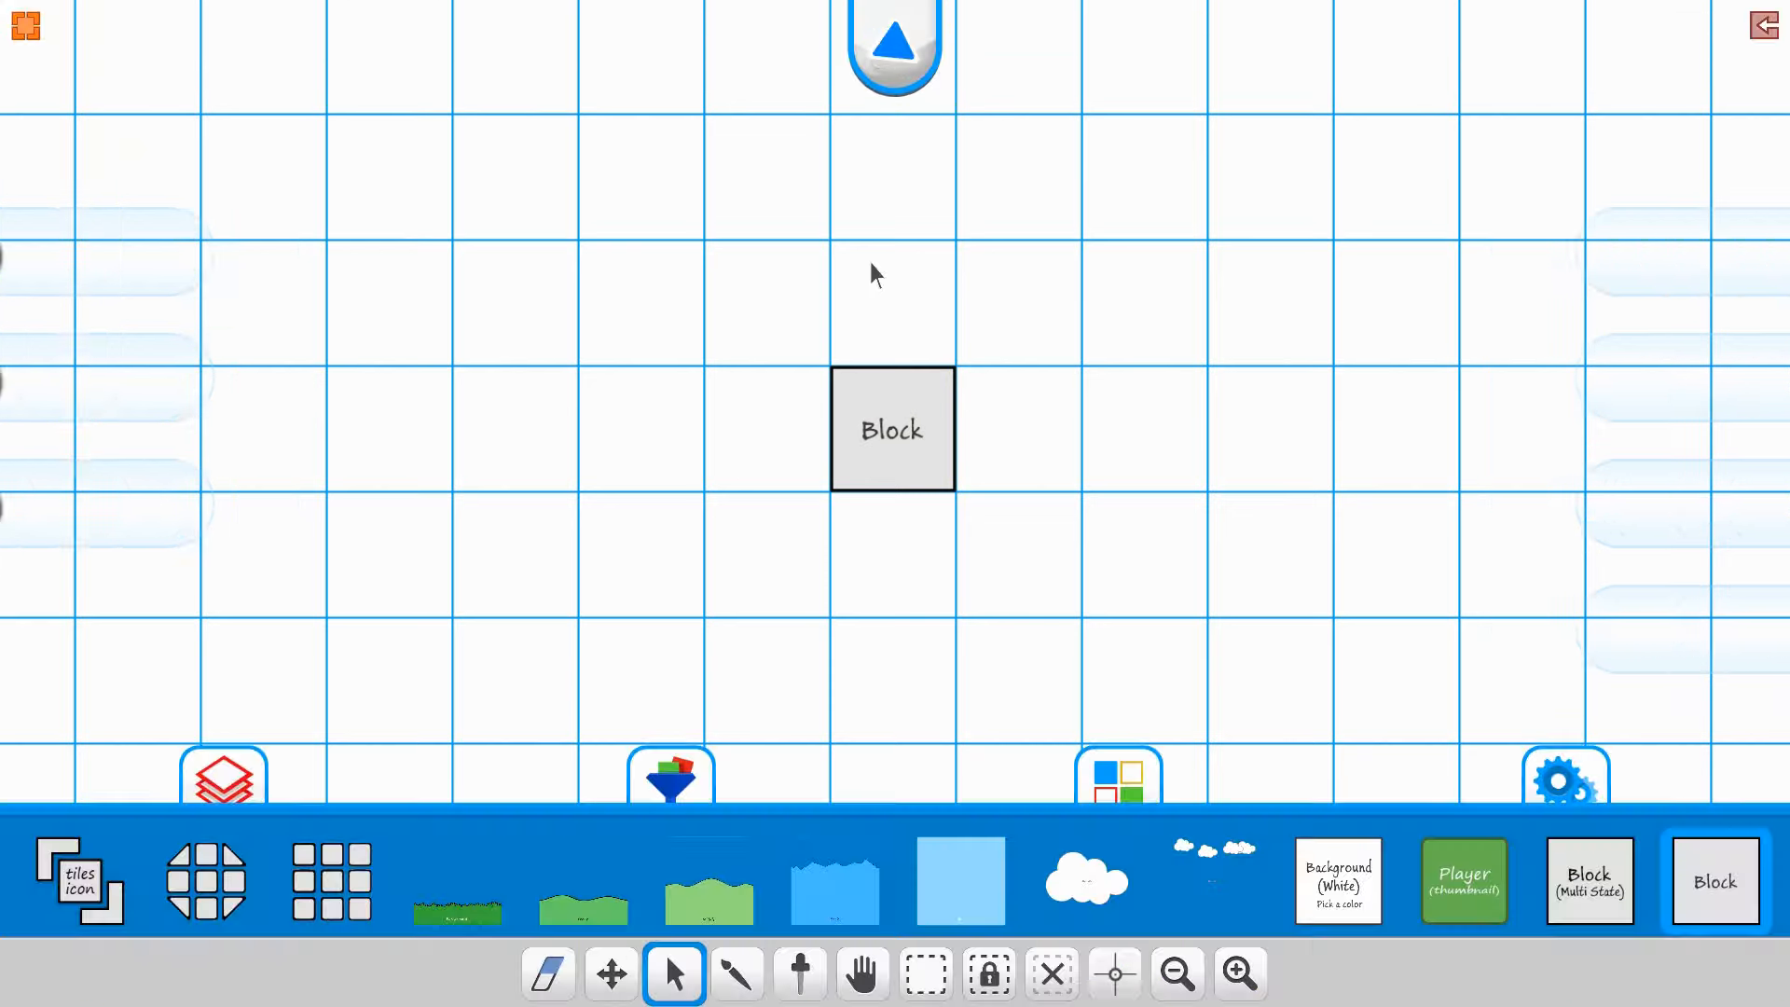
click(1710, 896)
click(1165, 300)
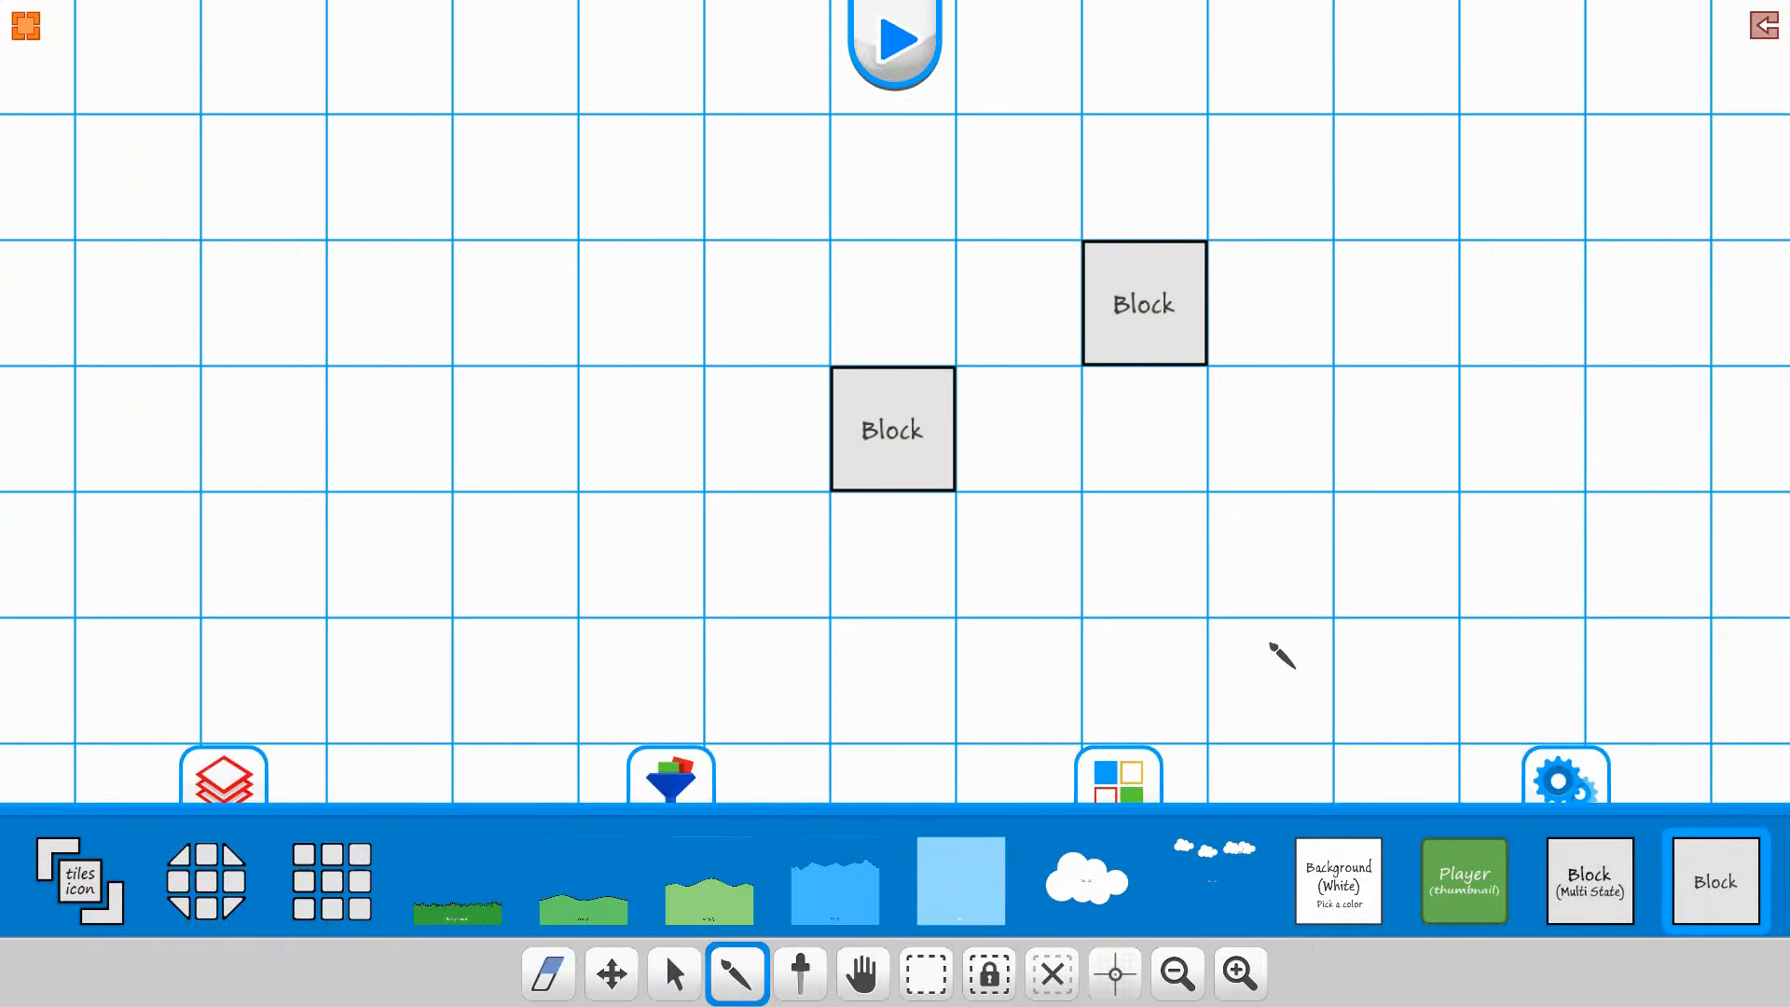
click(763, 452)
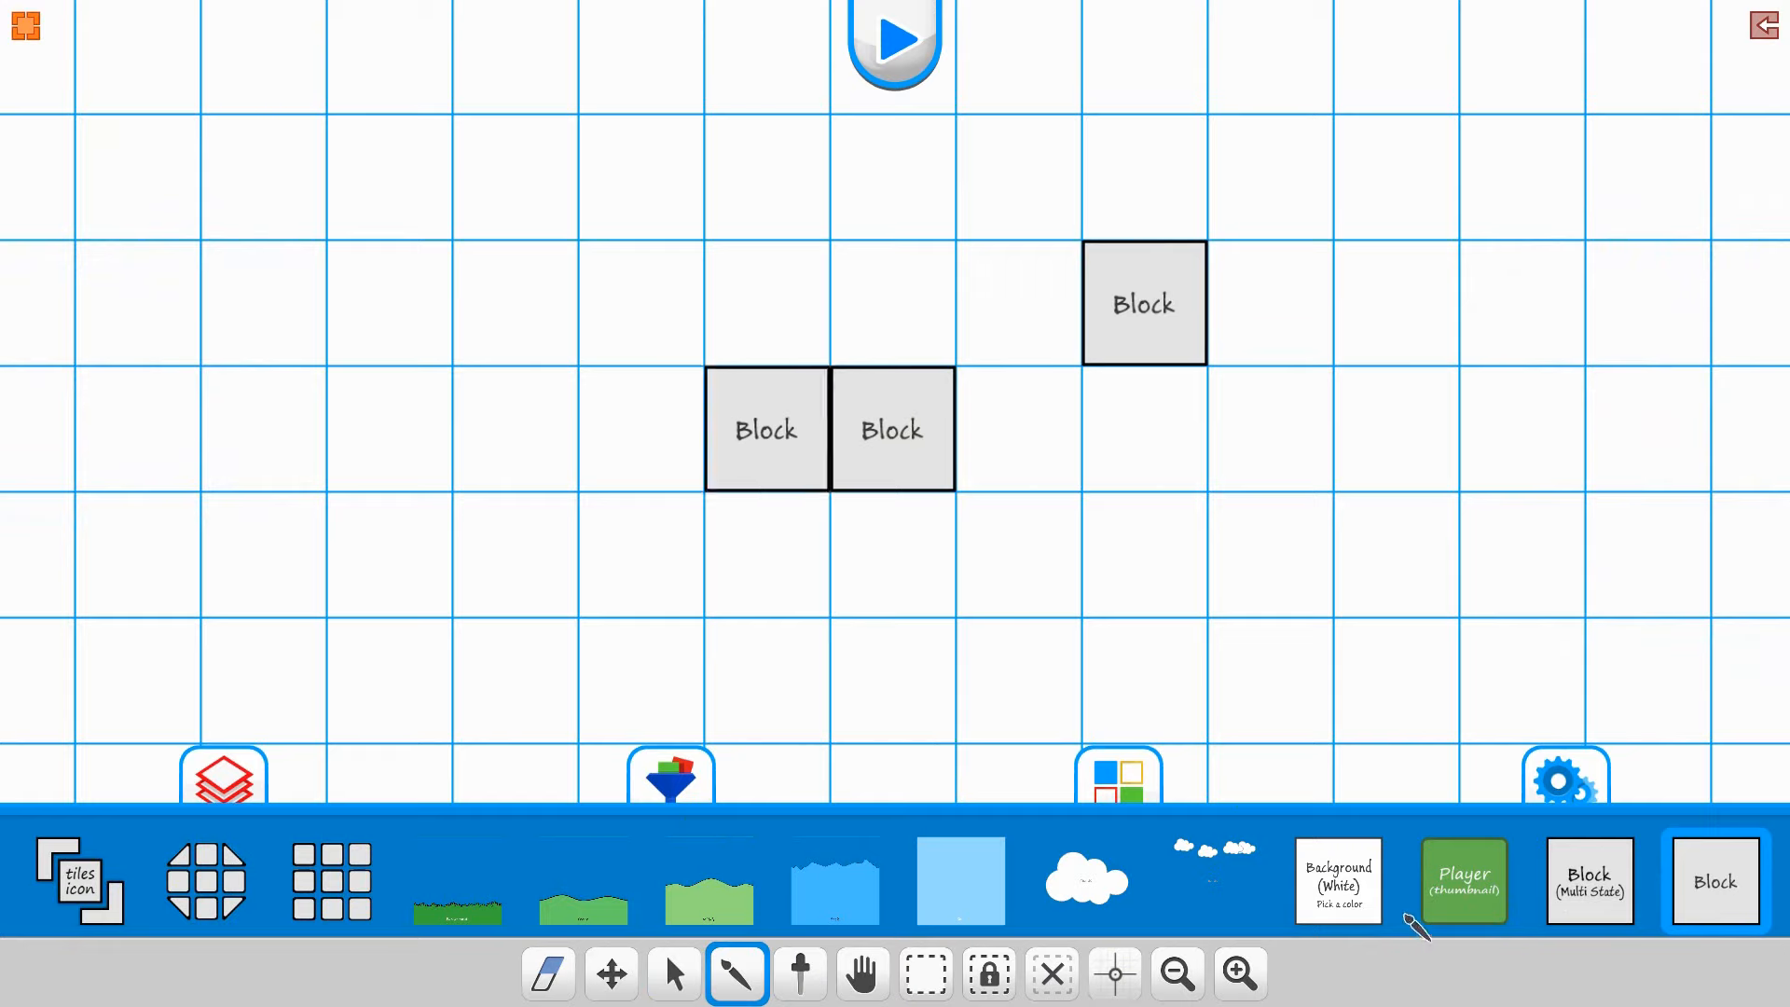
click(1470, 893)
click(772, 289)
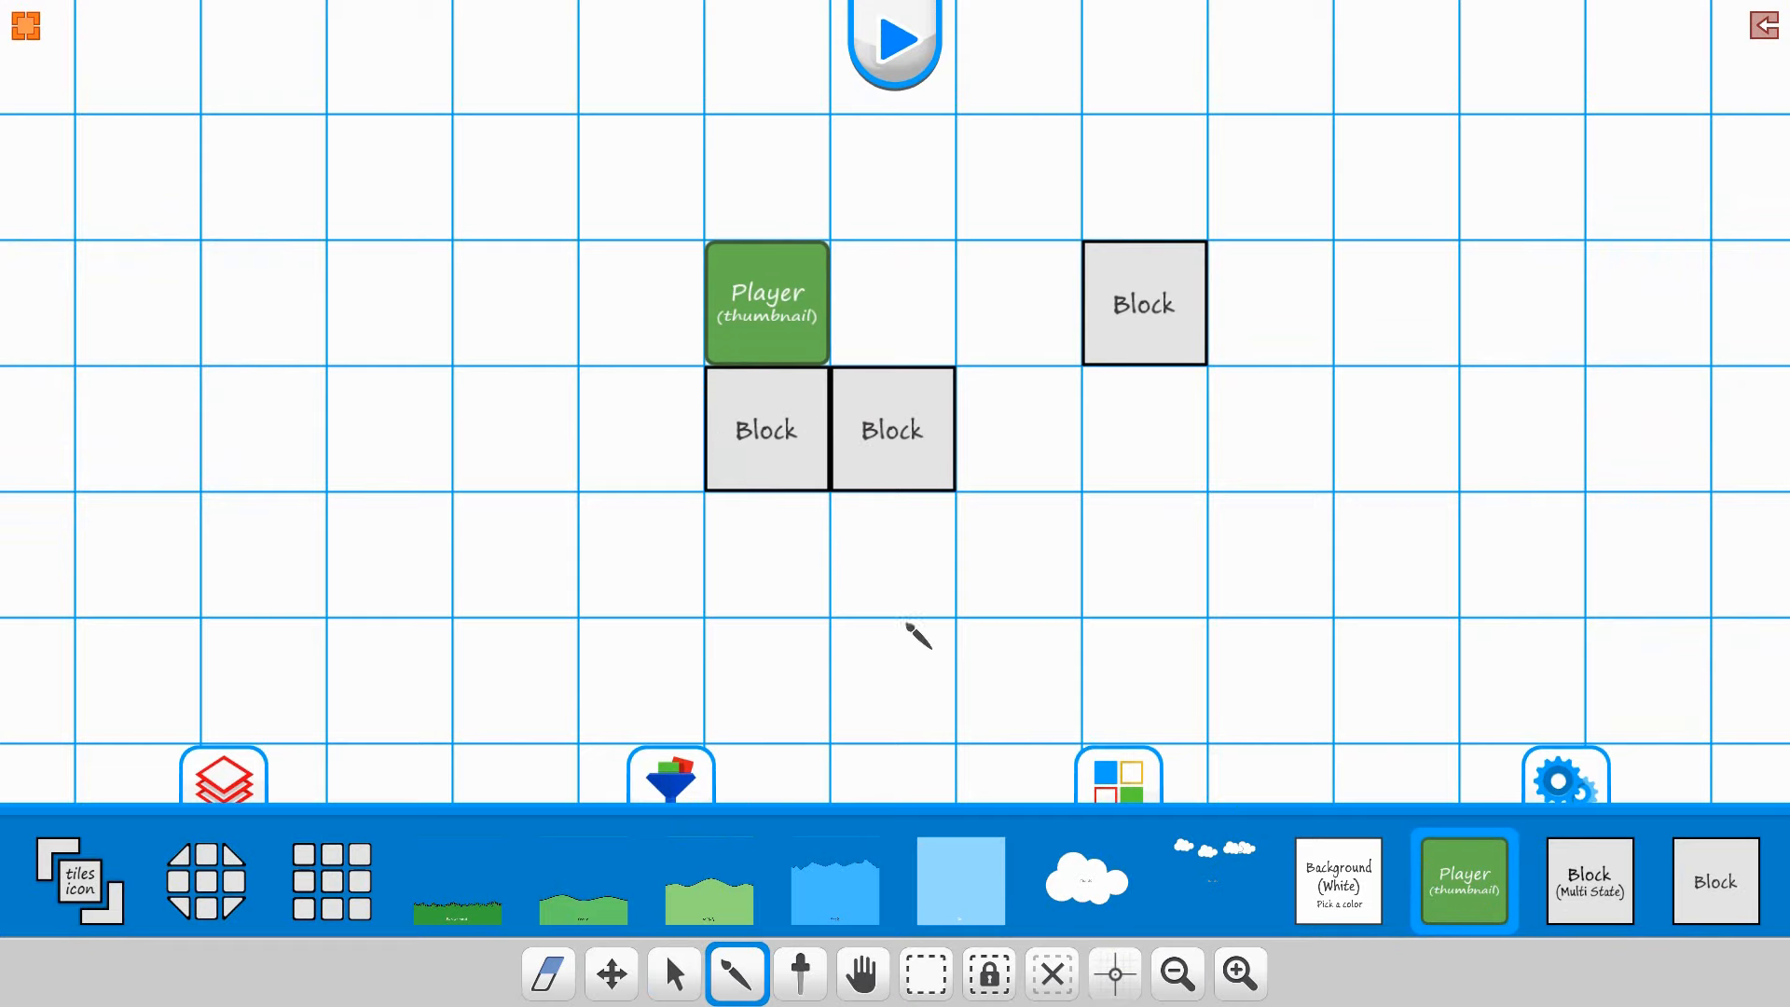
Step: Link the block diagonally below the player to the separate block on the right as its trigger target
click(675, 974)
click(909, 433)
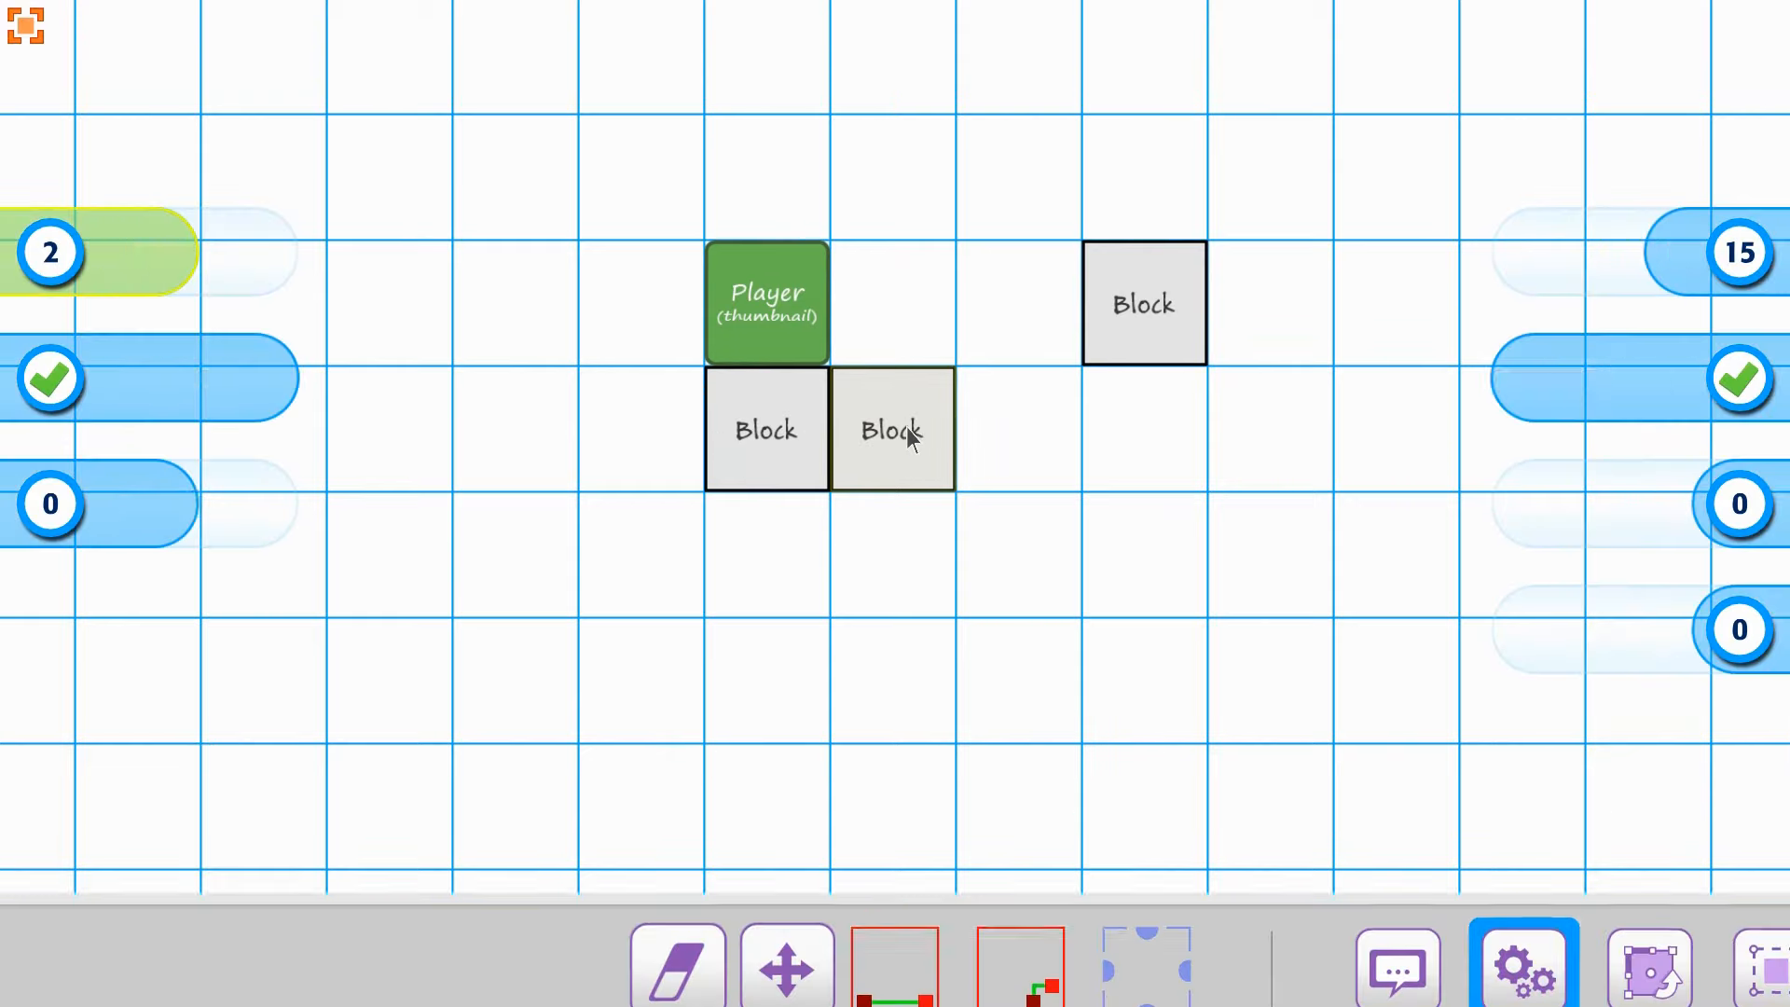
click(892, 969)
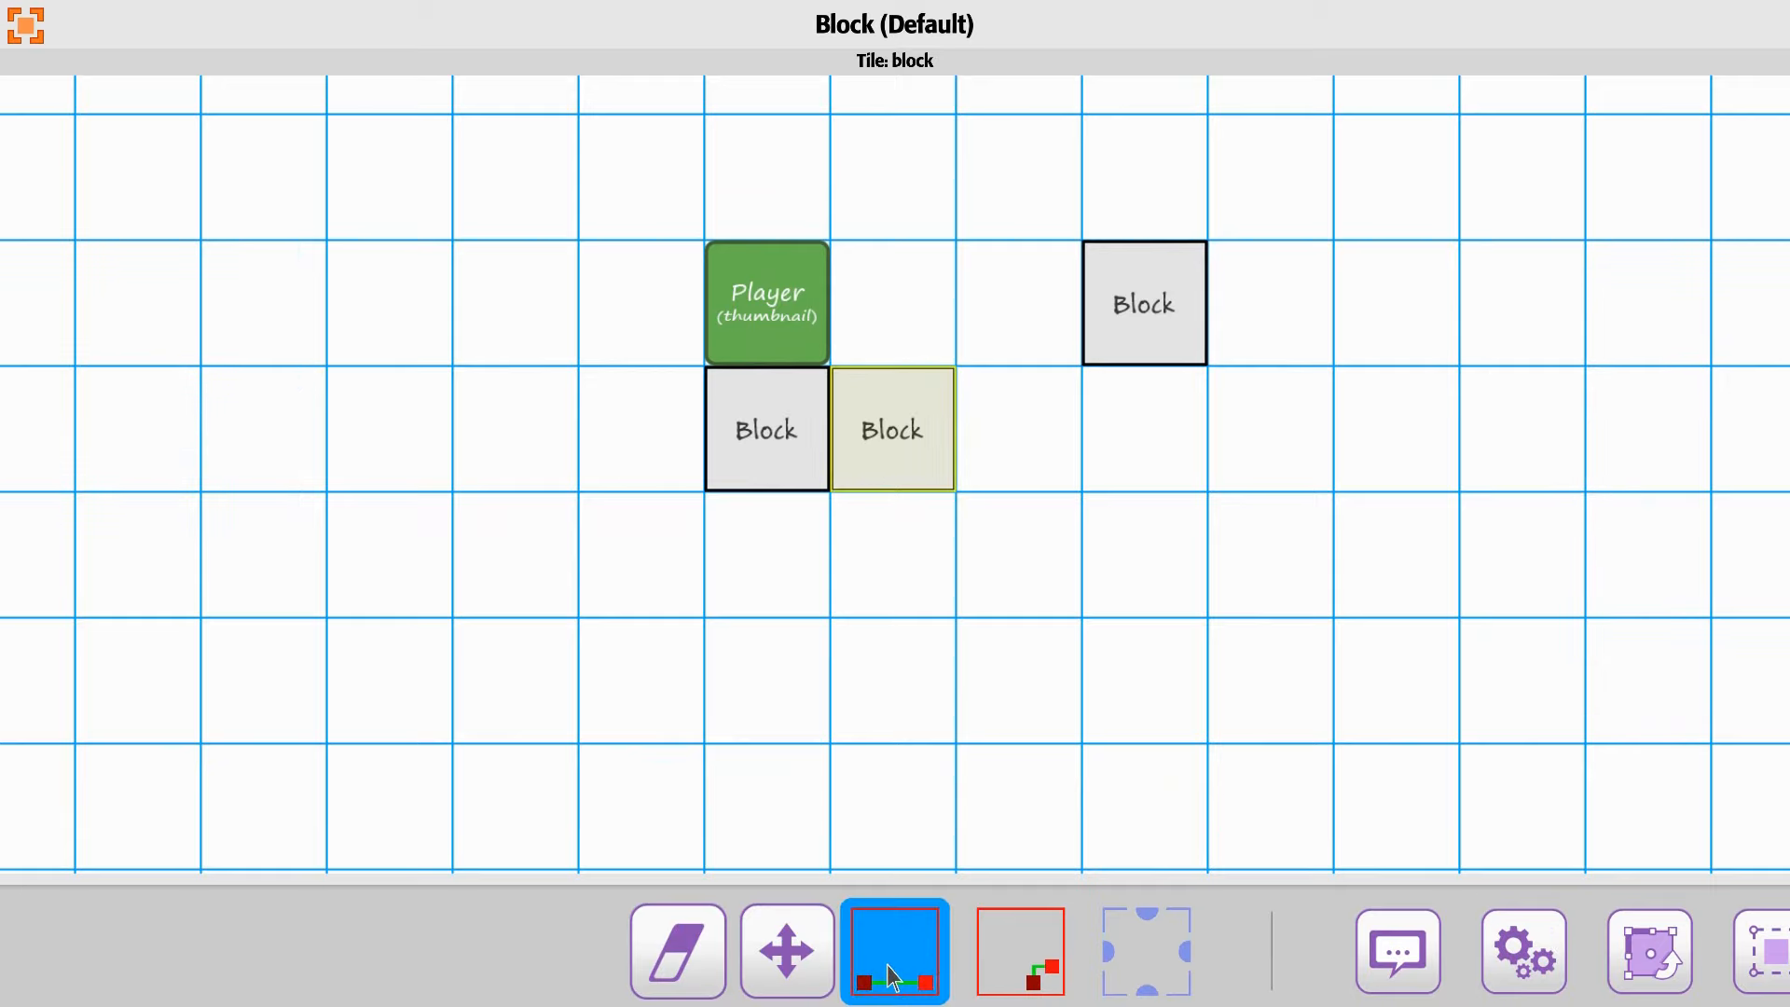
click(1152, 324)
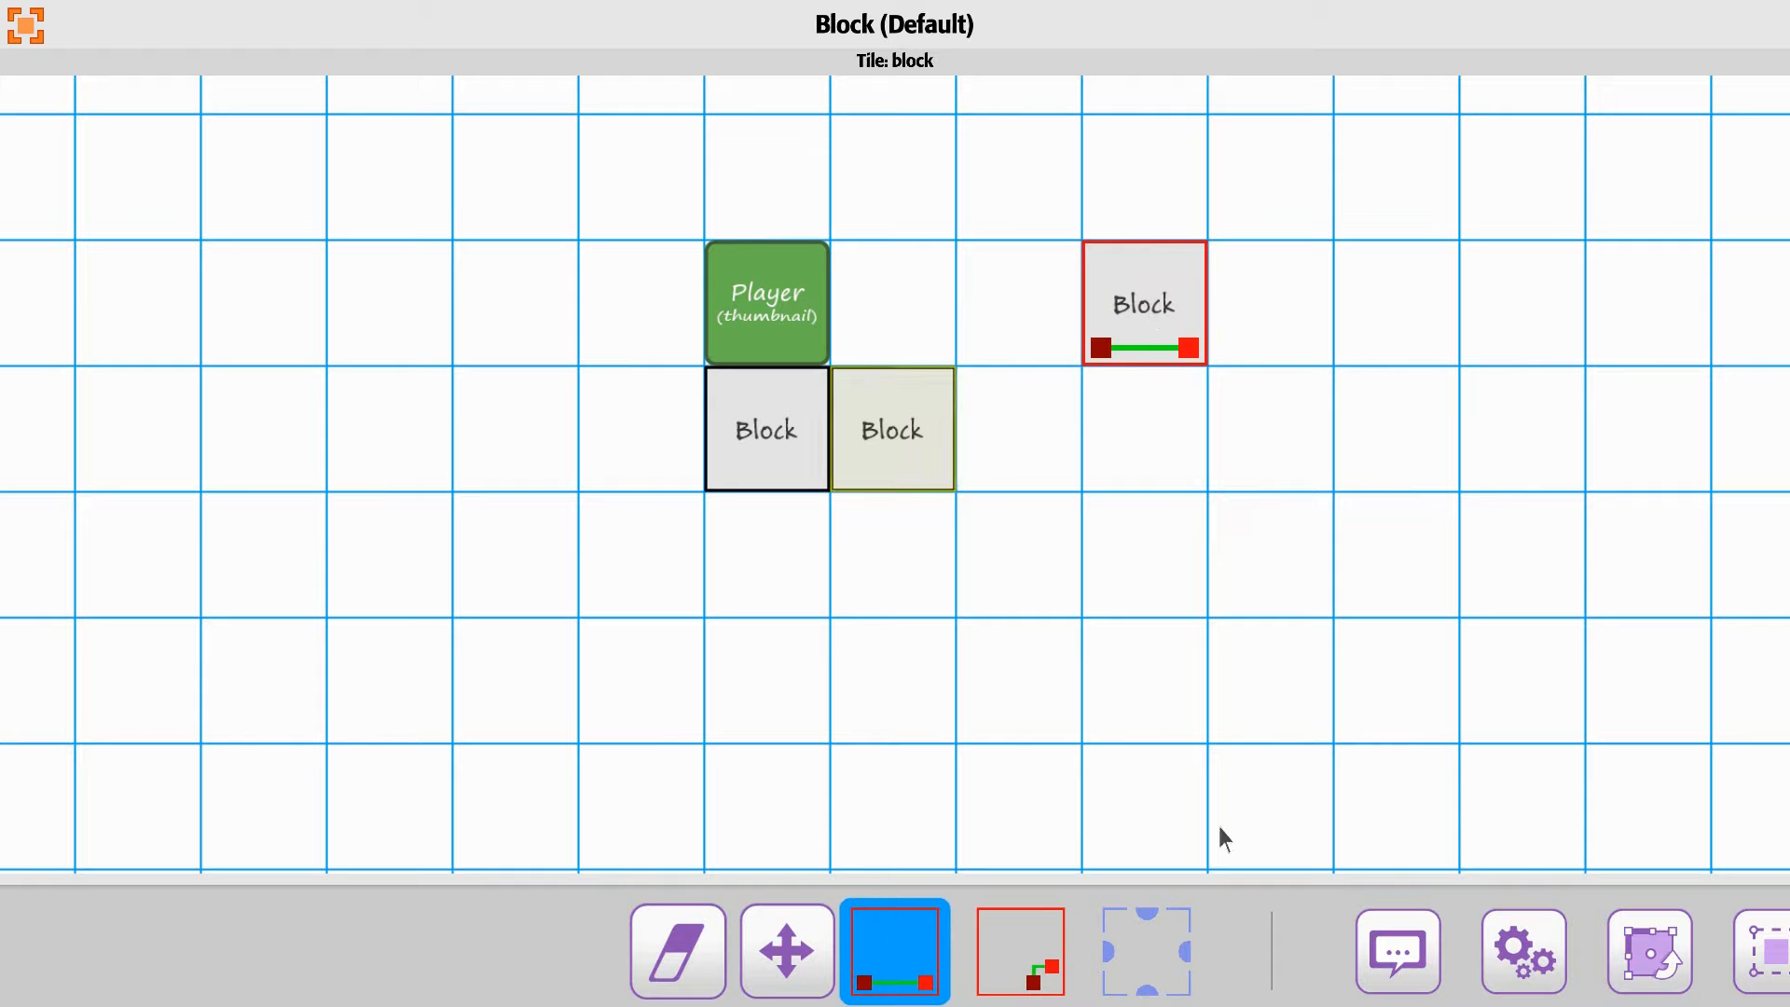
Step: Enable the trigger on the selected block and review its trigger state options
drag(1631, 927, 399, 931)
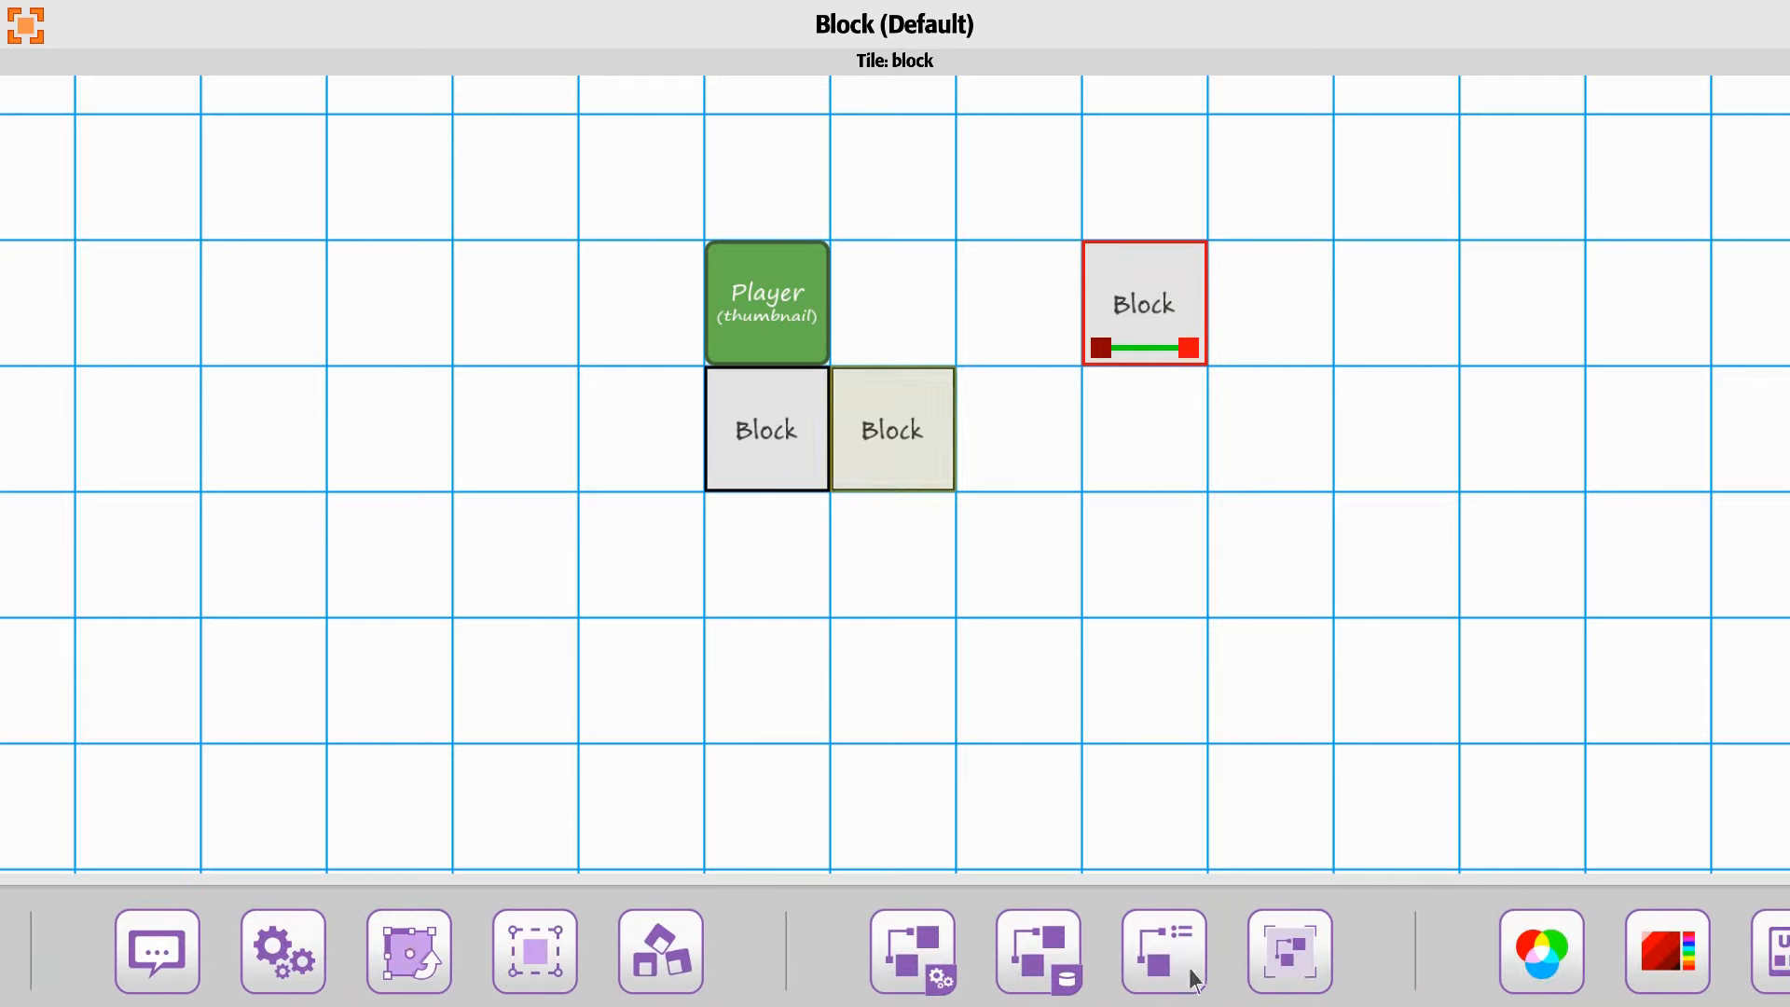
click(915, 958)
click(51, 254)
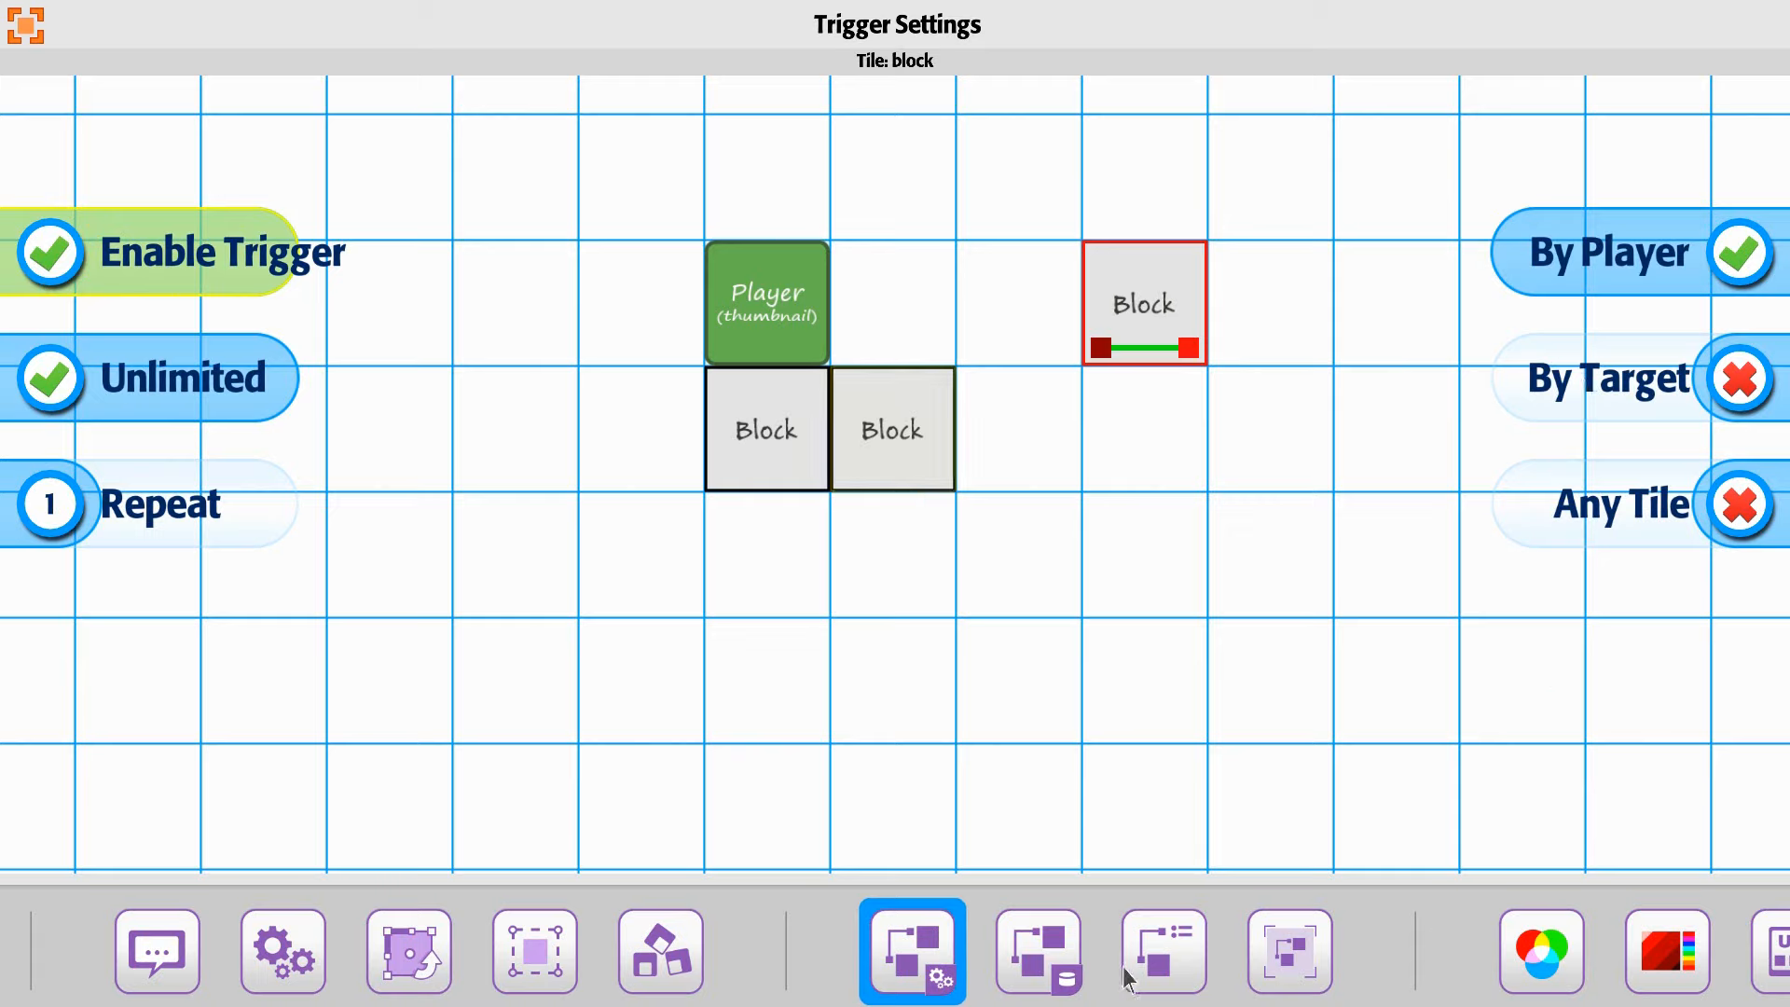
click(1160, 980)
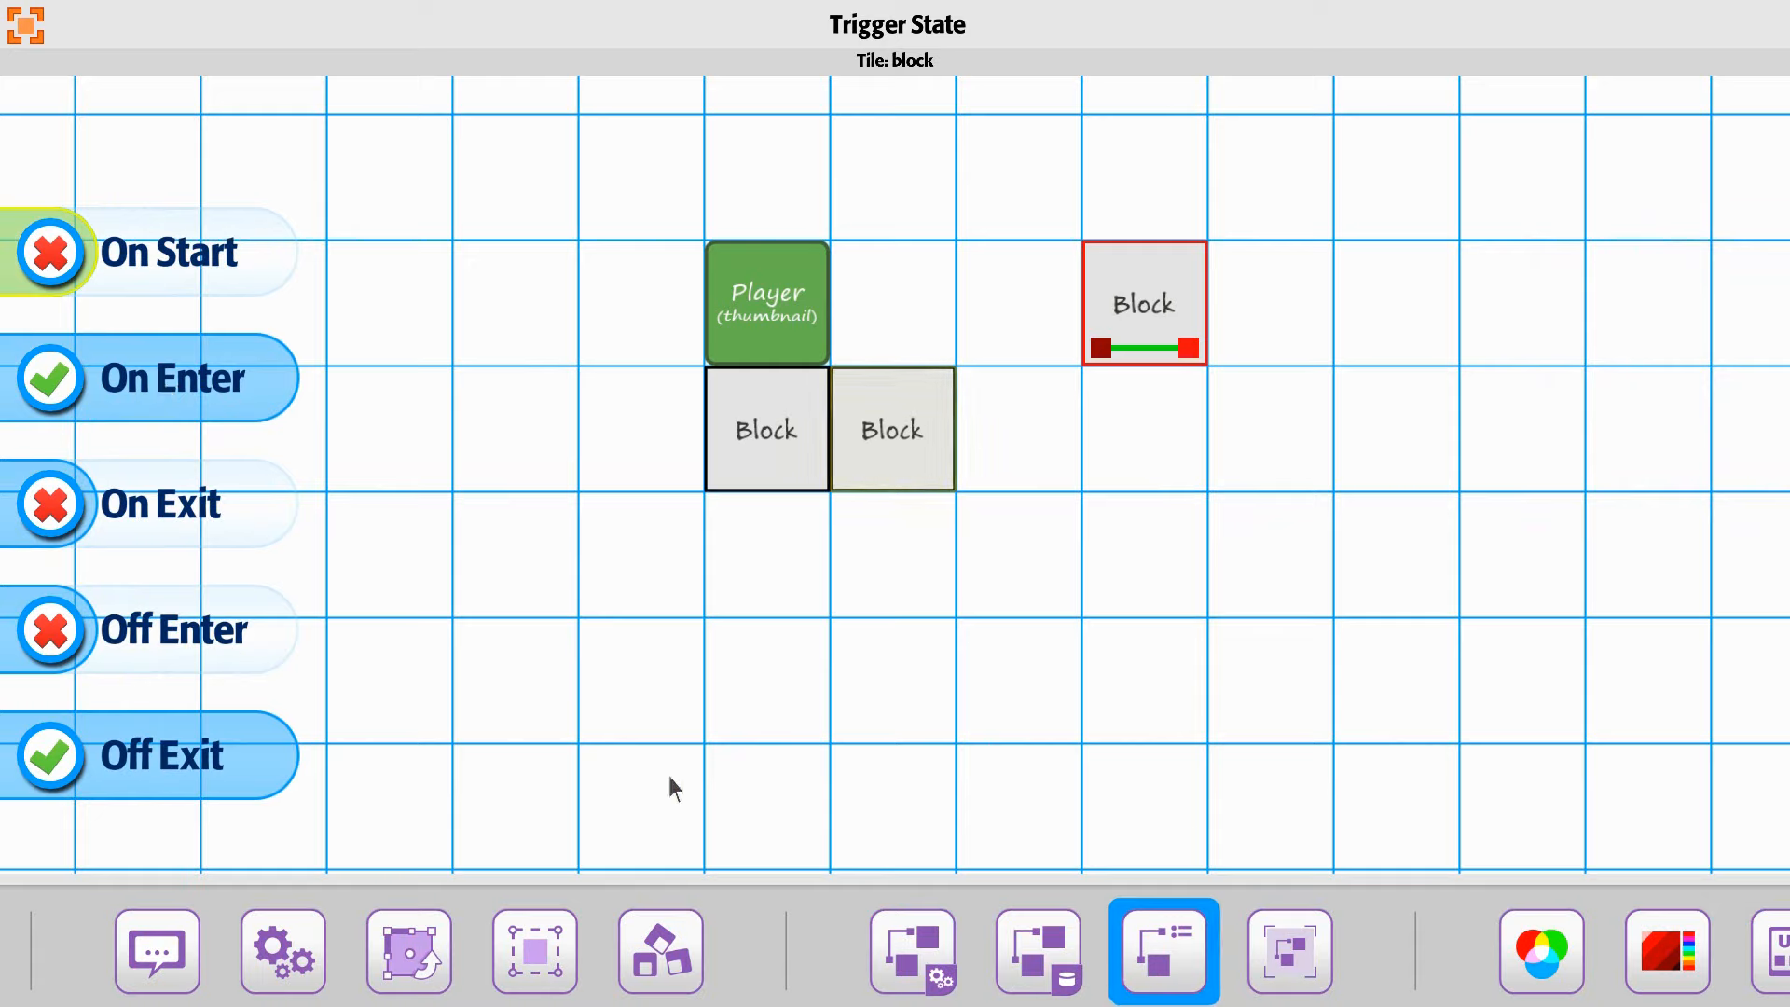
Step: Set the trigger range to Top 11, Left 1 and Right 1, and enable its Editor option
click(1276, 952)
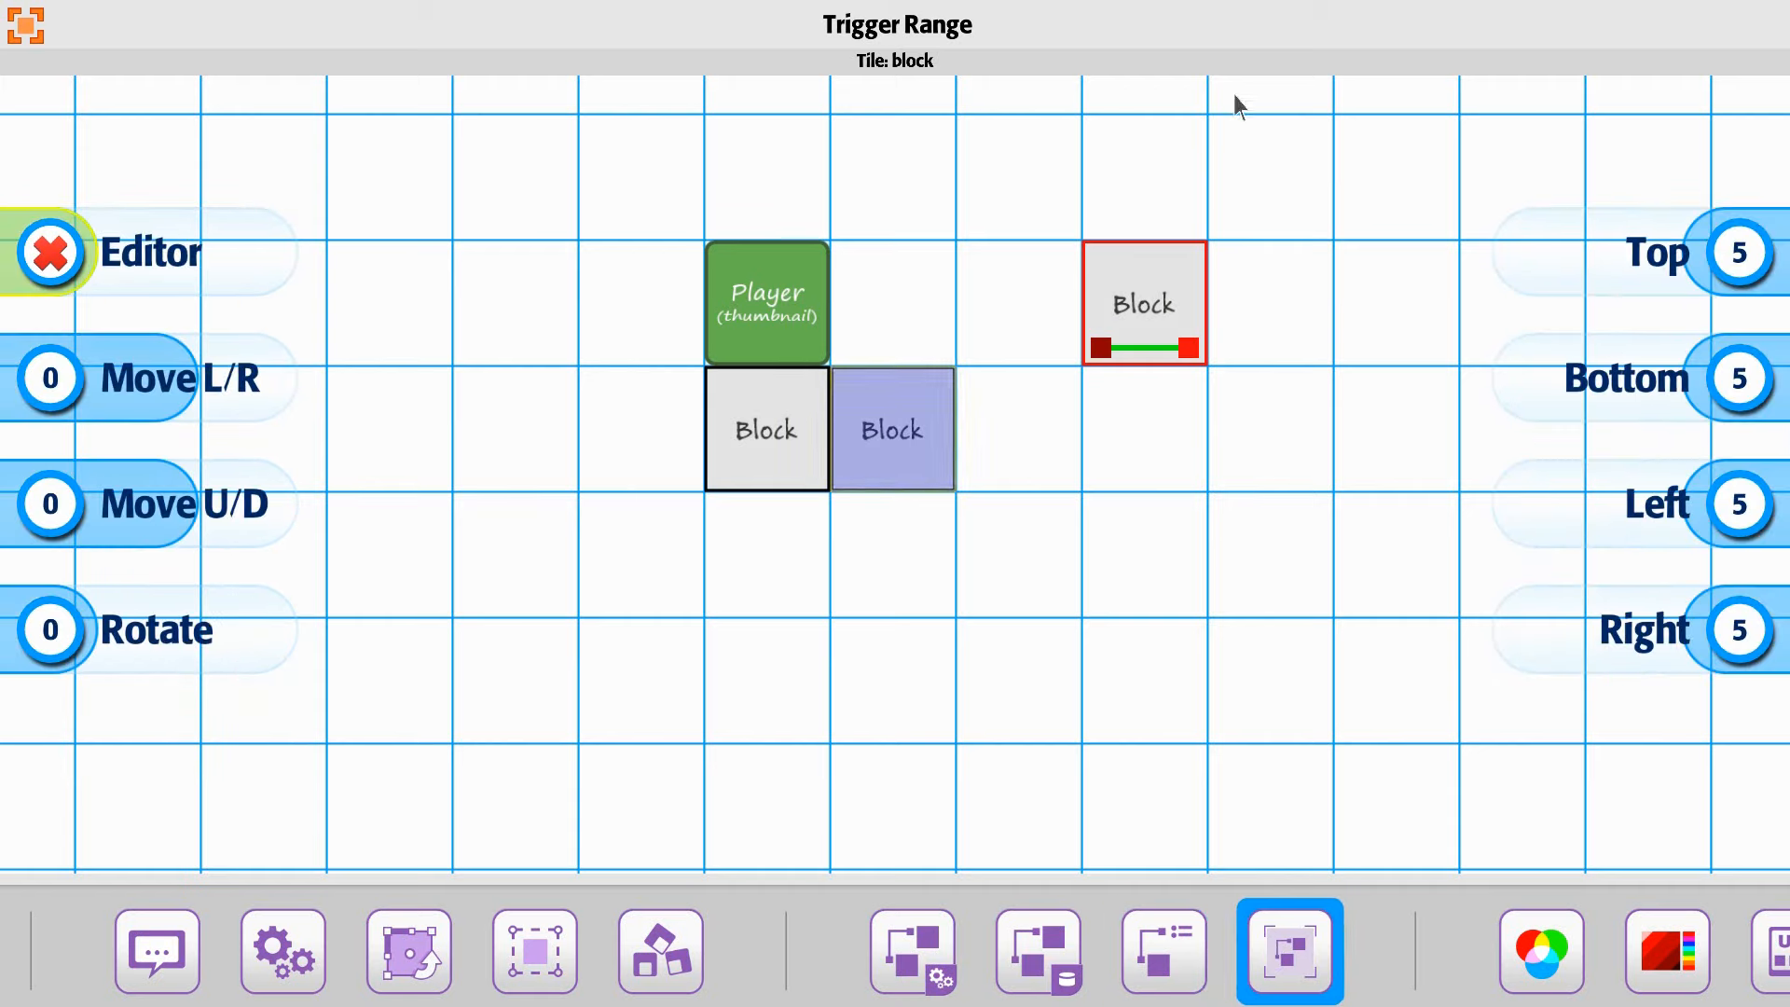
click(1697, 285)
click(1692, 282)
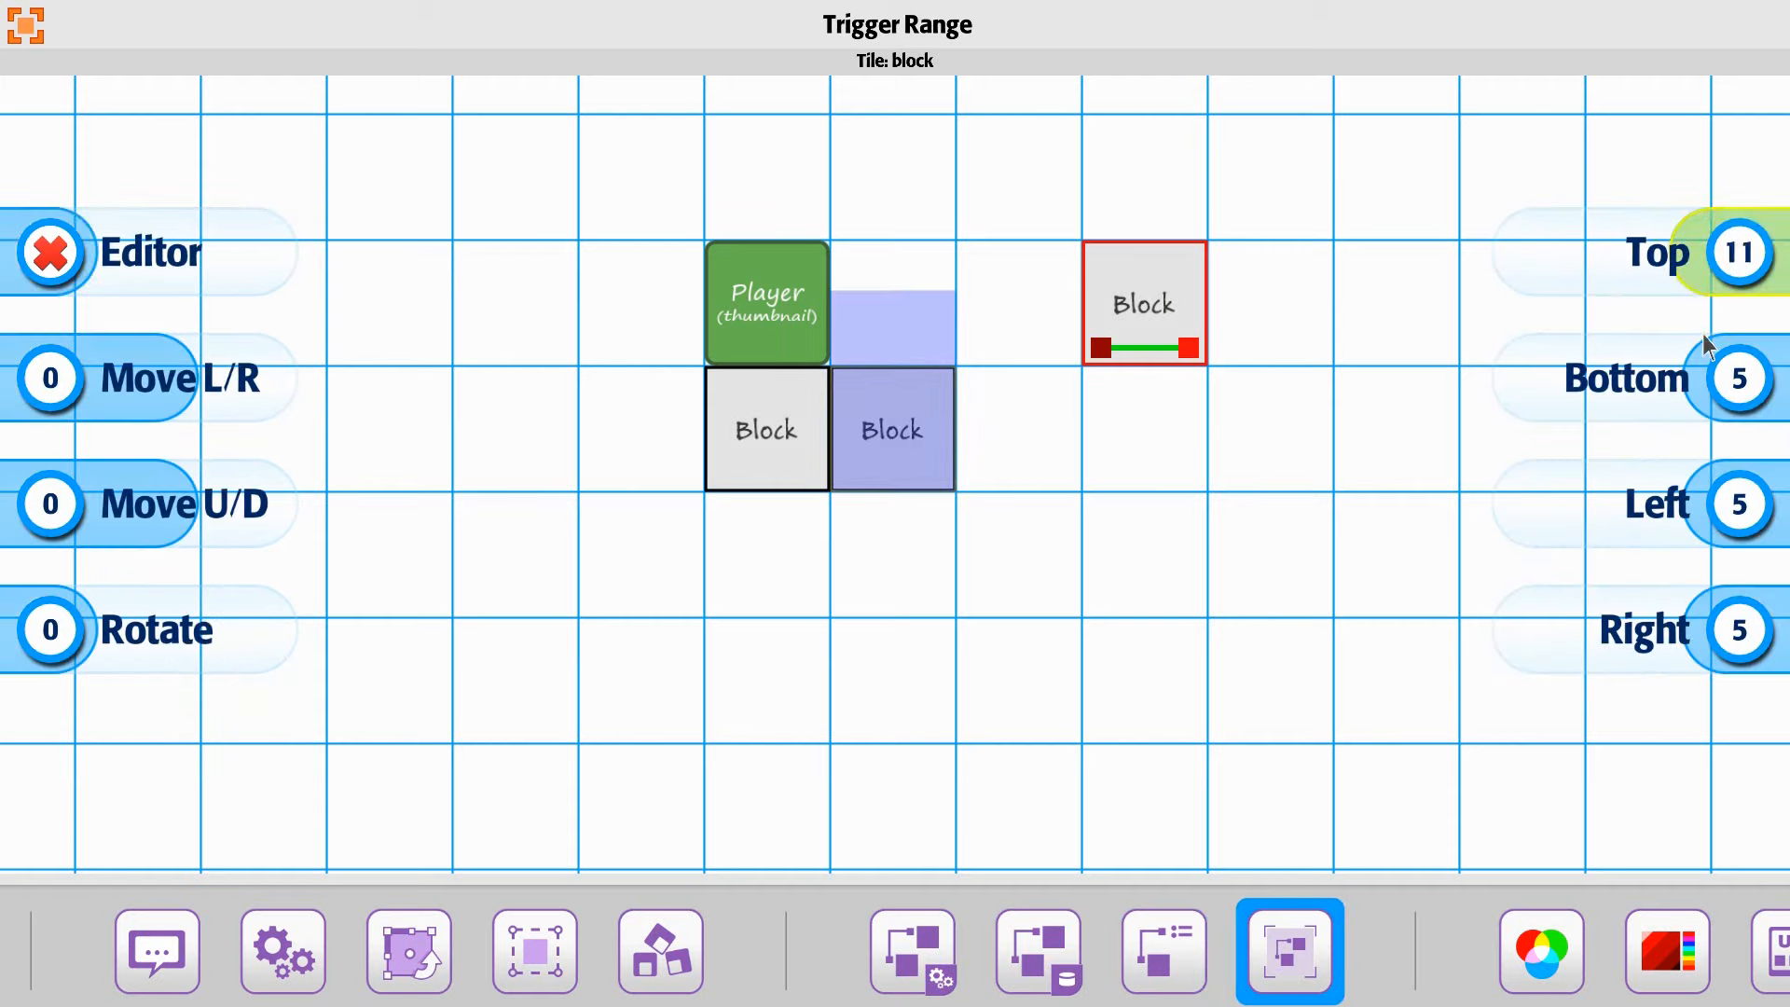
click(1721, 515)
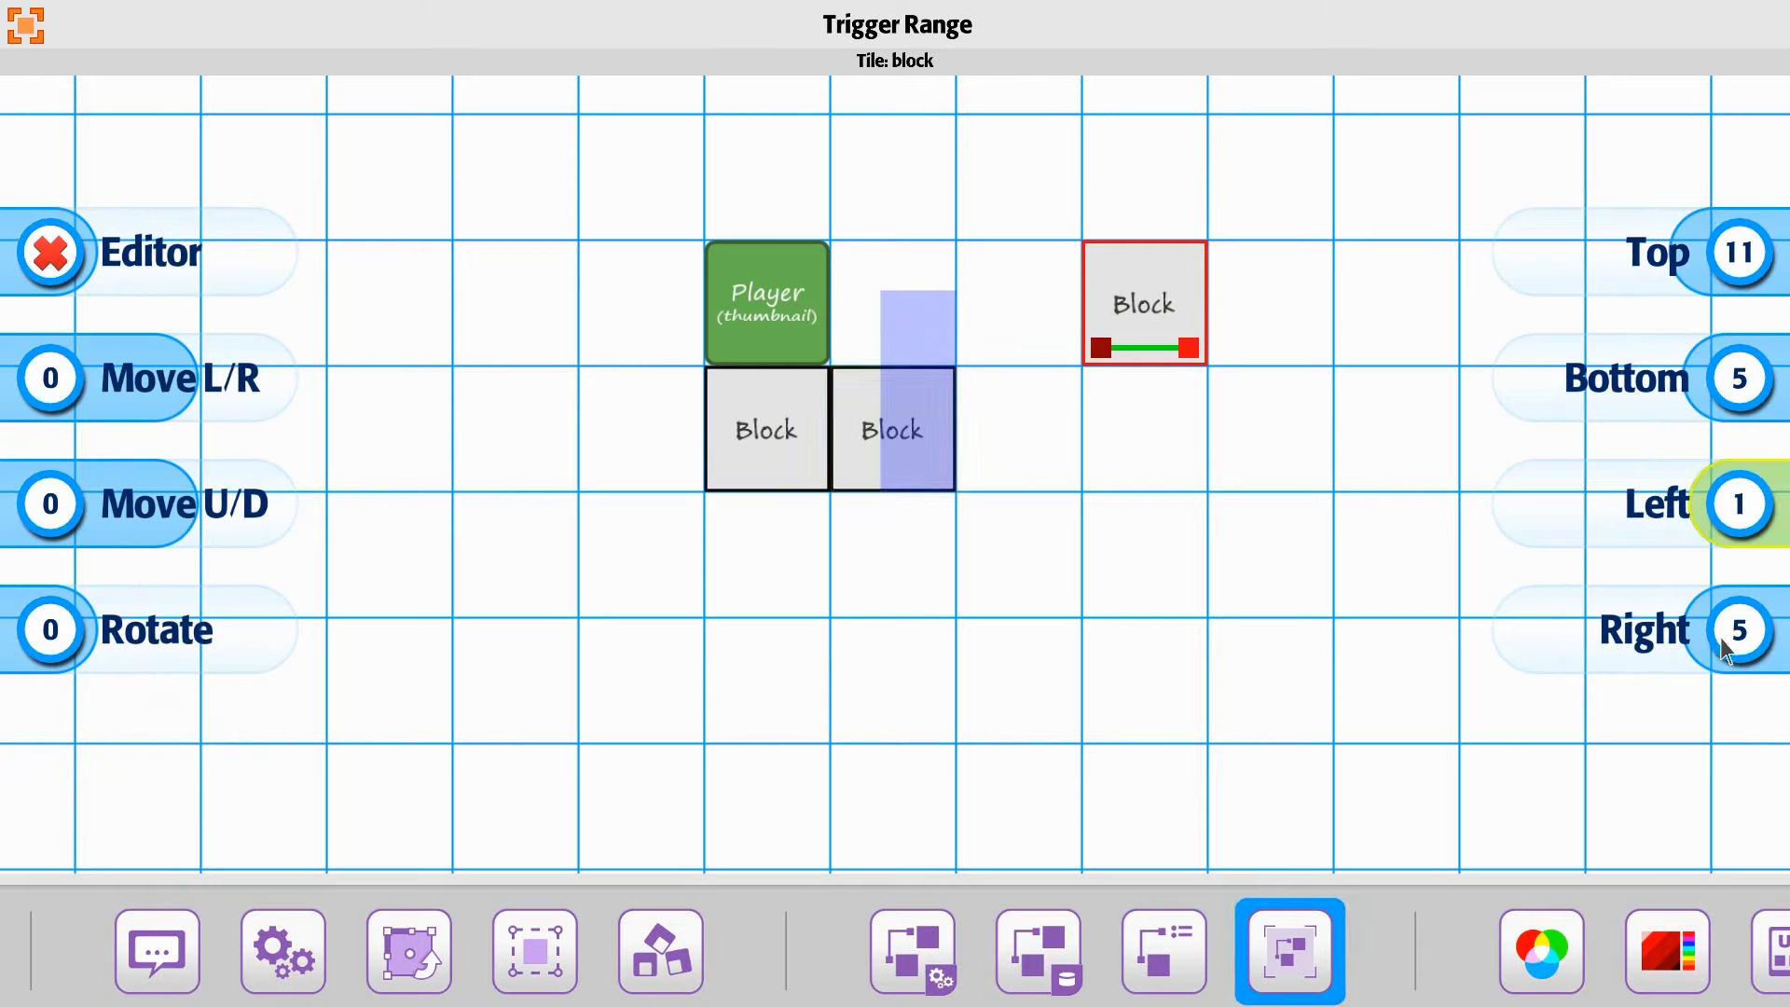
scroll(1727, 638, down, 3)
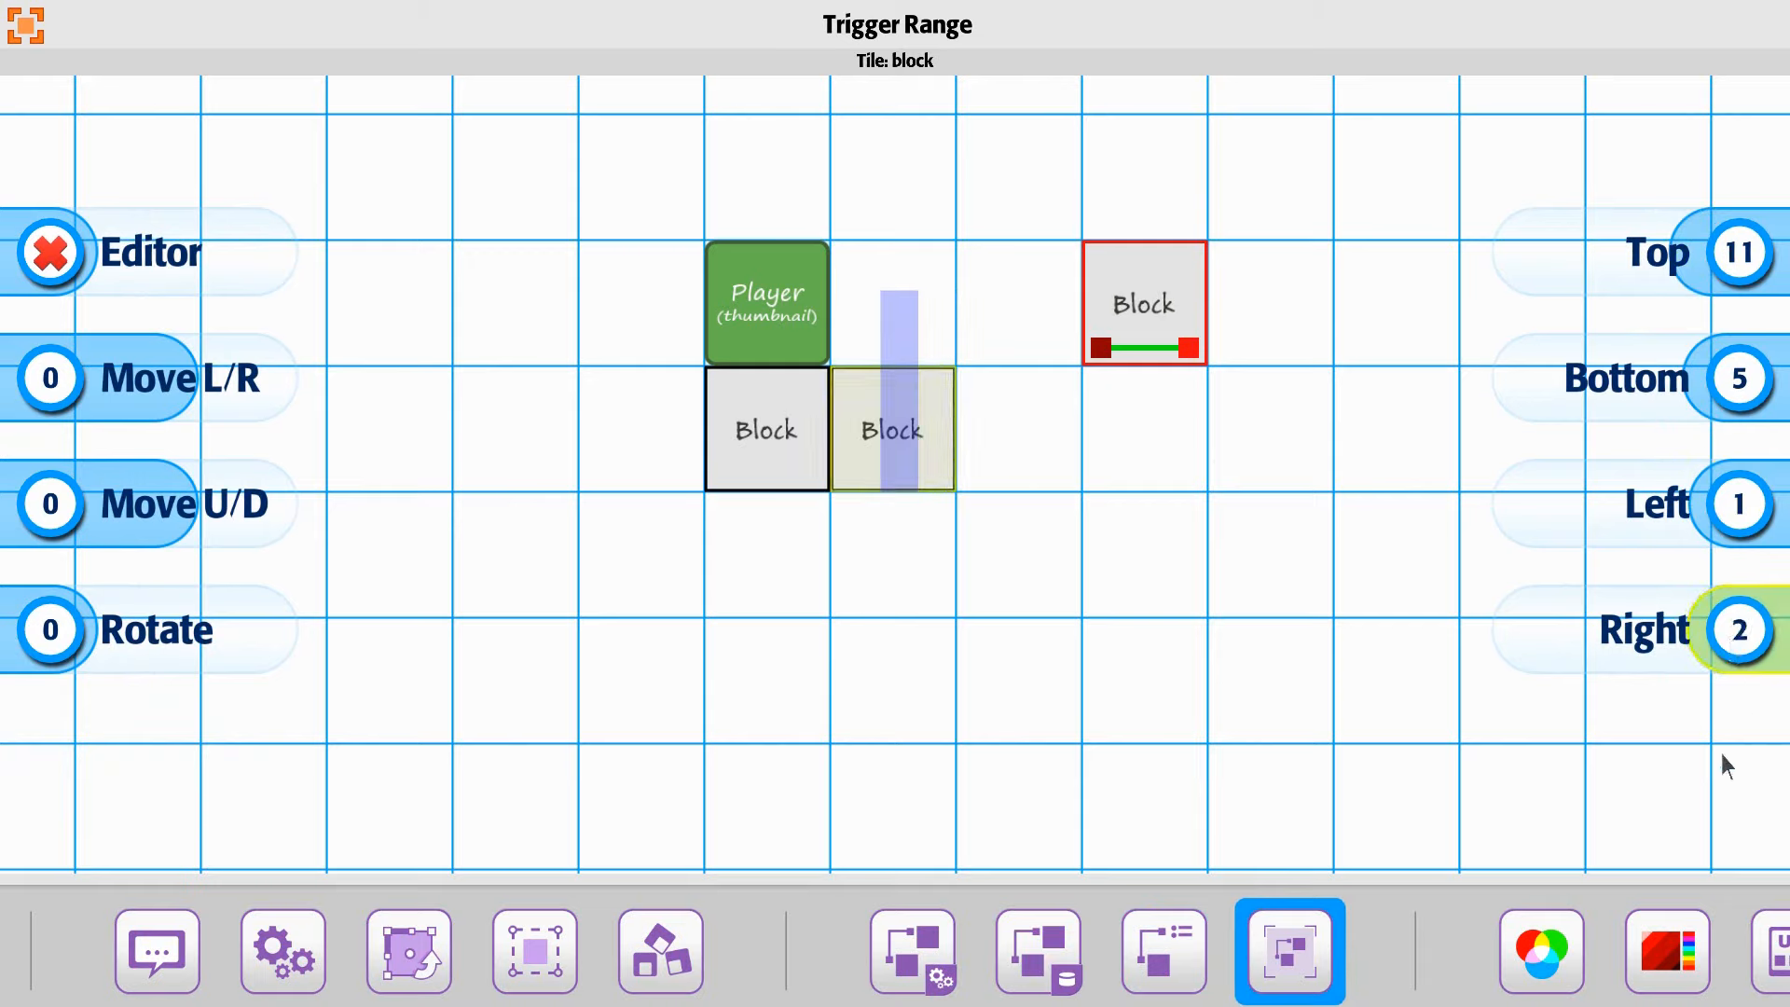
scroll(1721, 753, down, 1)
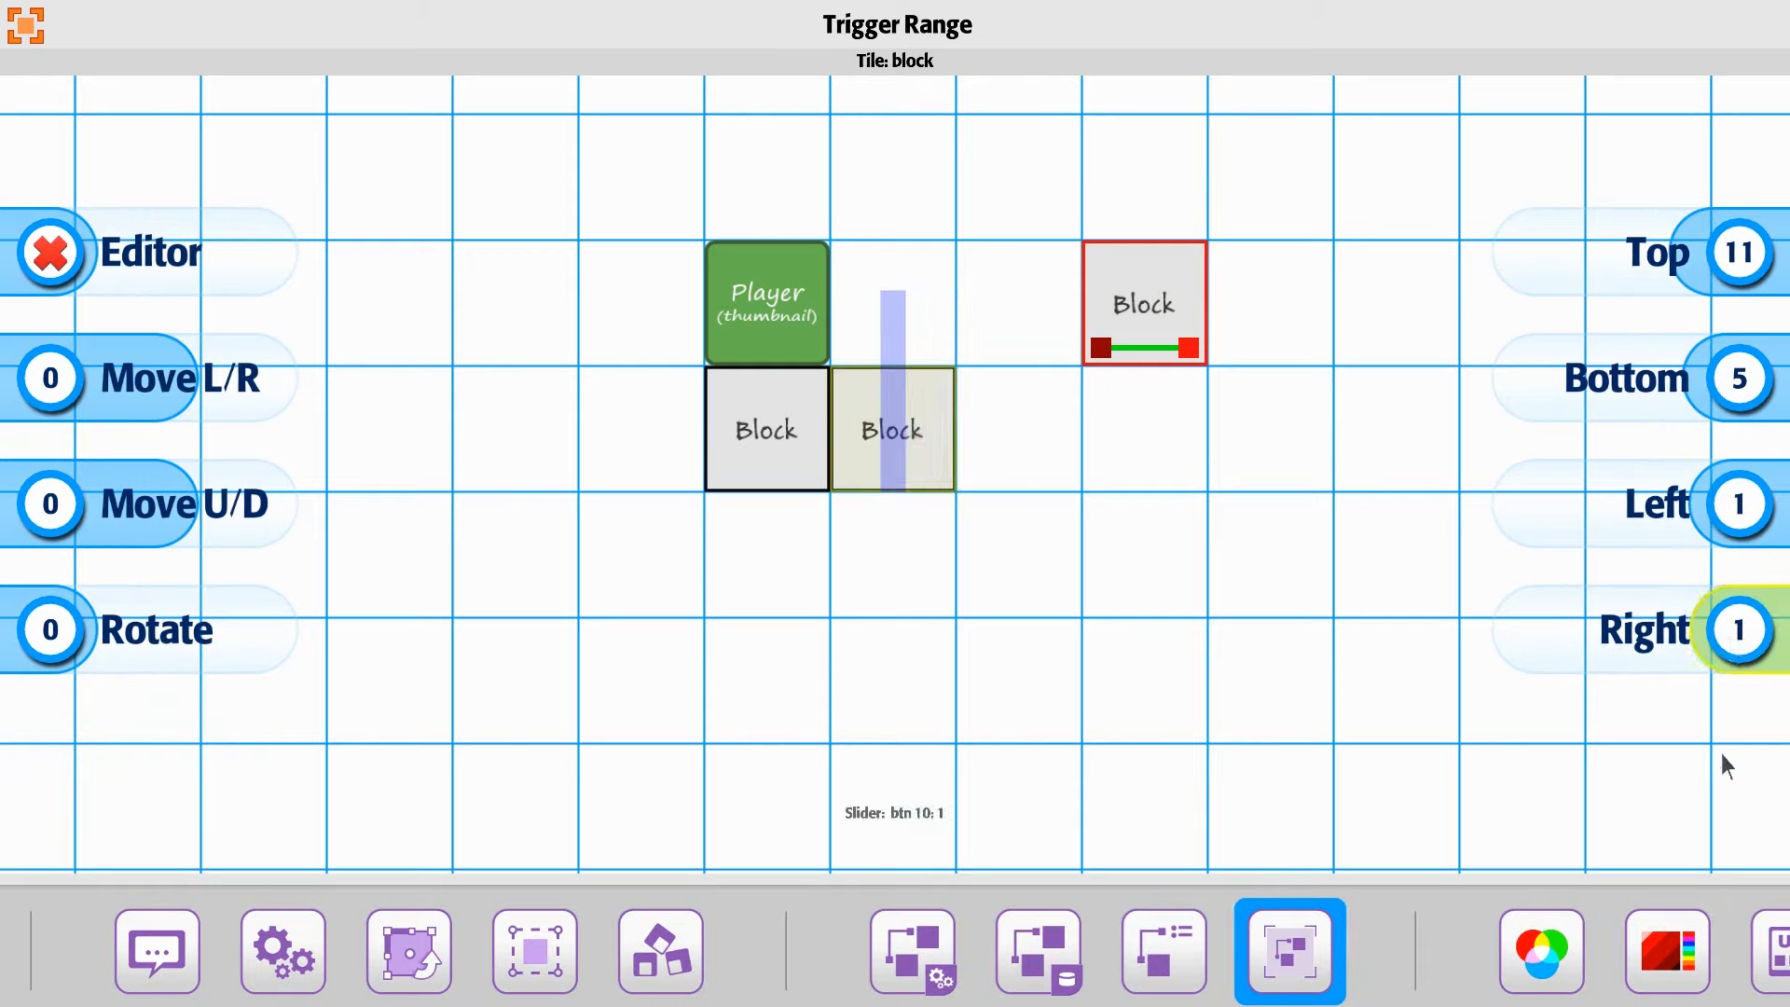
click(108, 284)
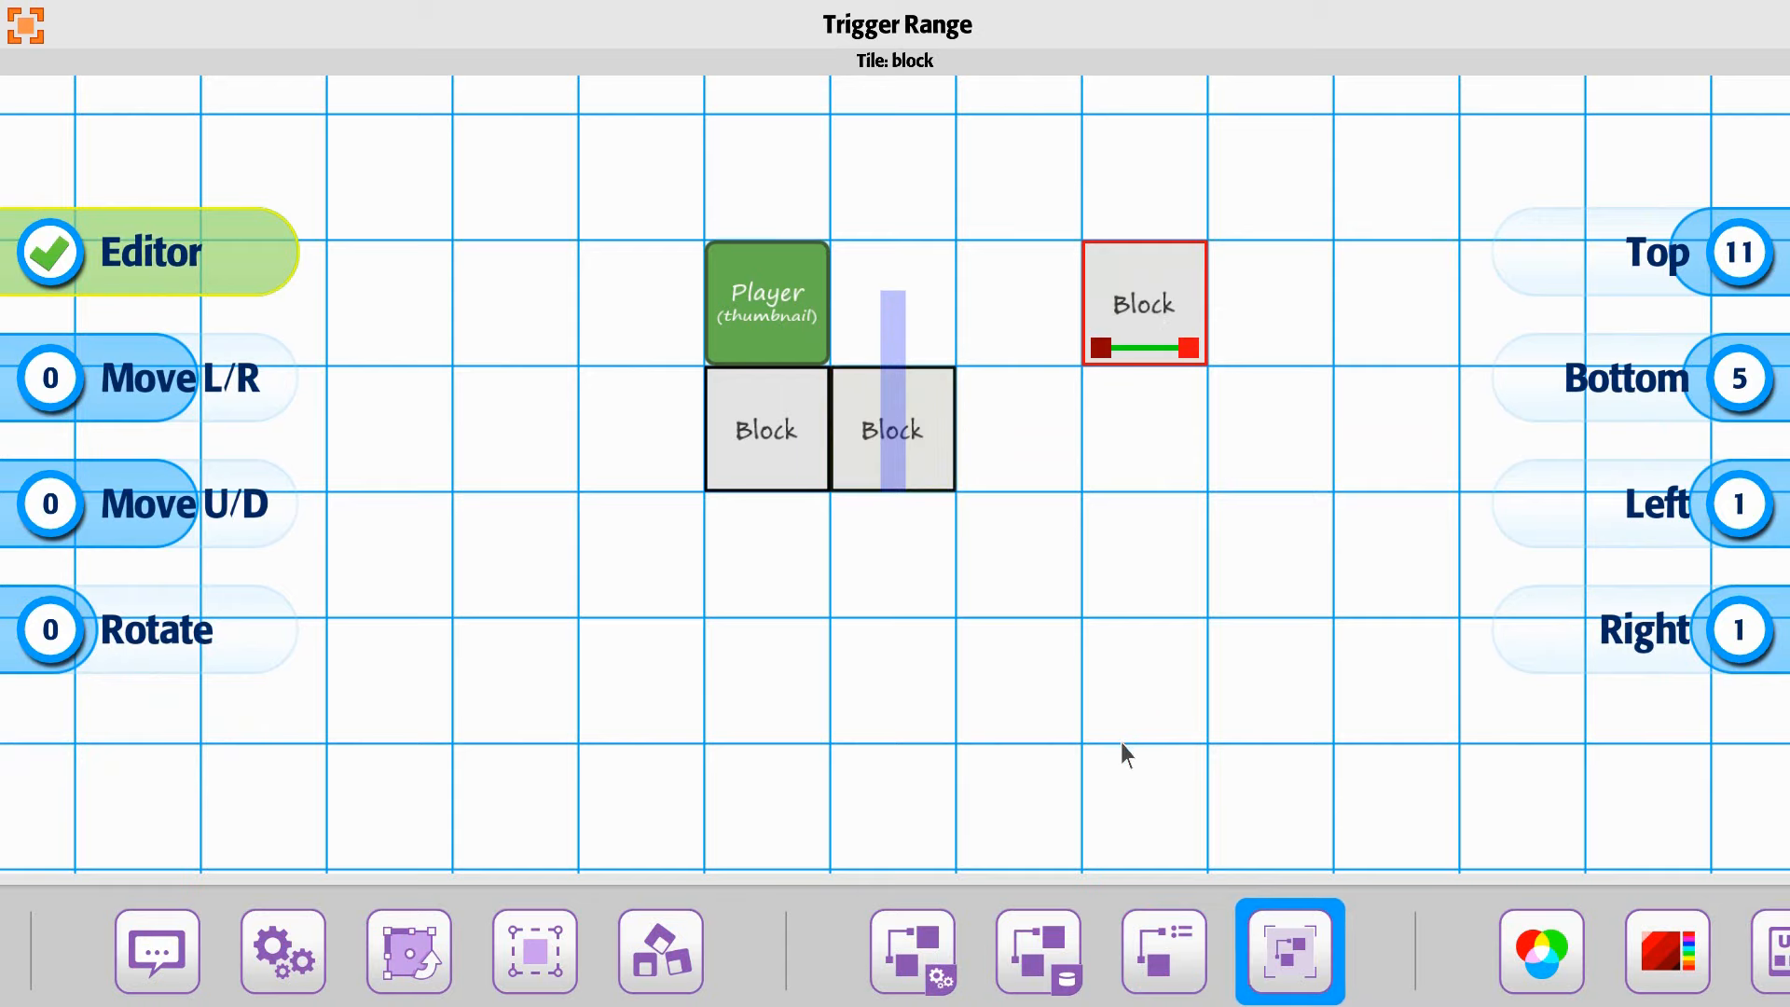
click(28, 30)
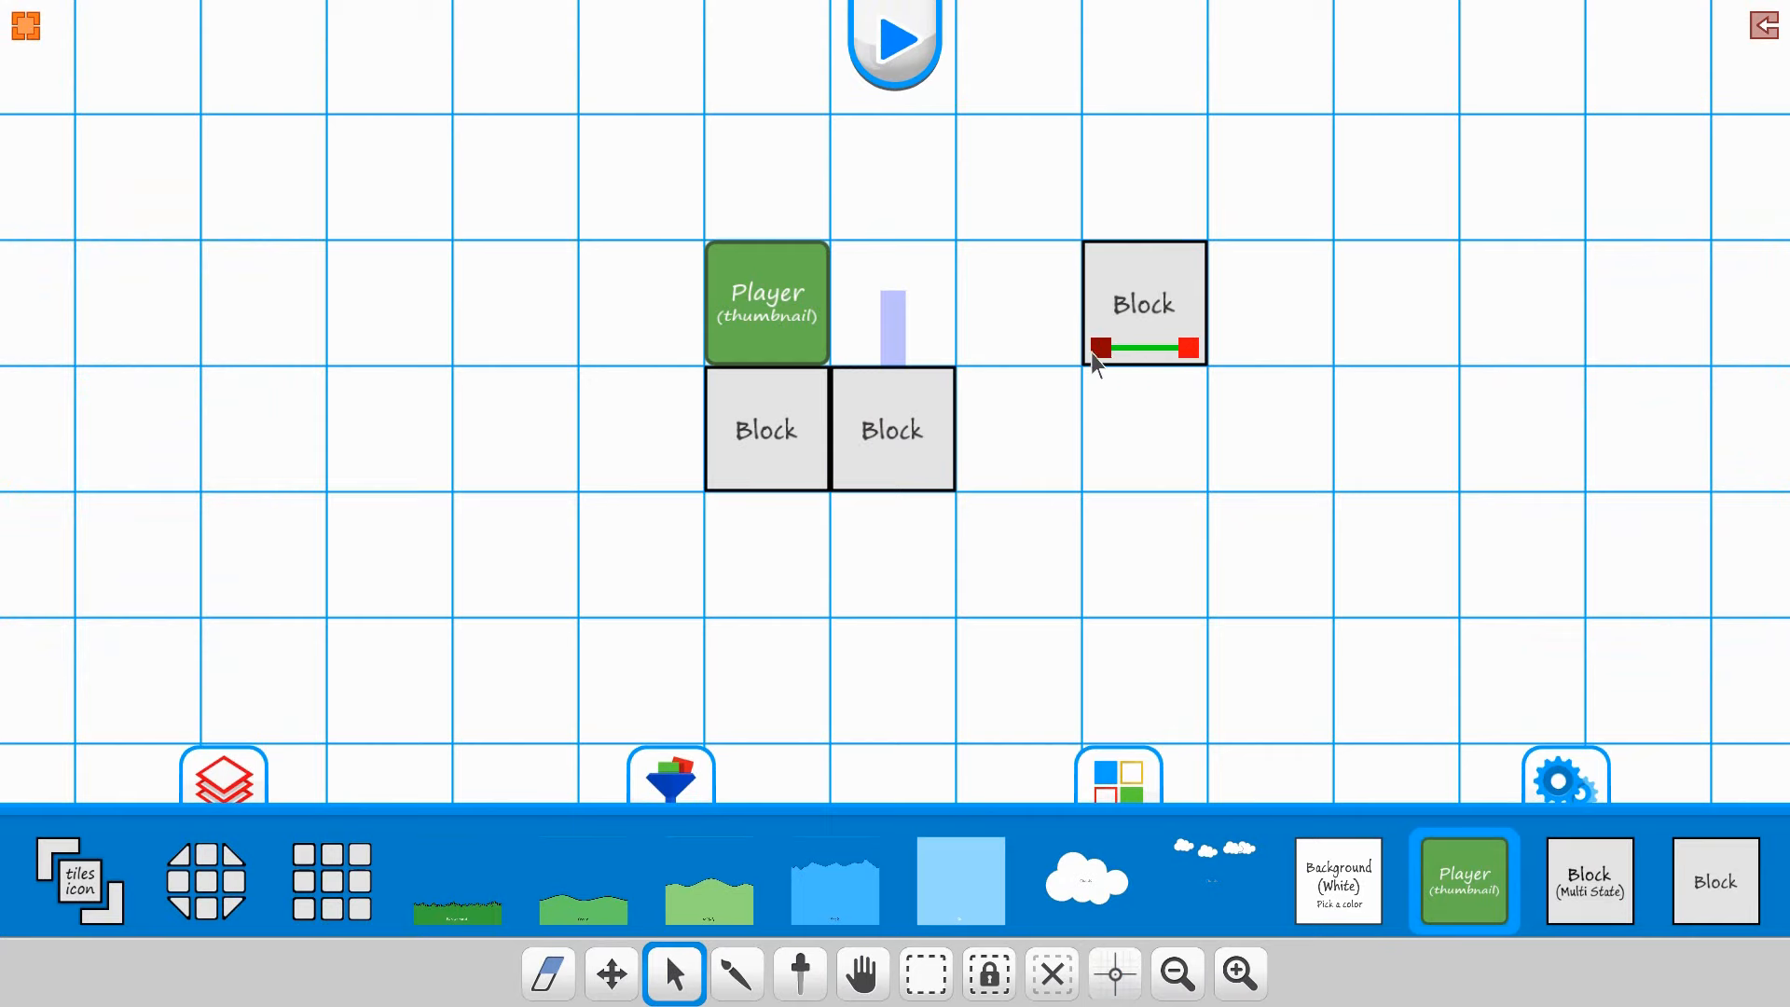
Step: For the linked target block, make the trigger's enter event change Scale L/R to 20
click(1144, 297)
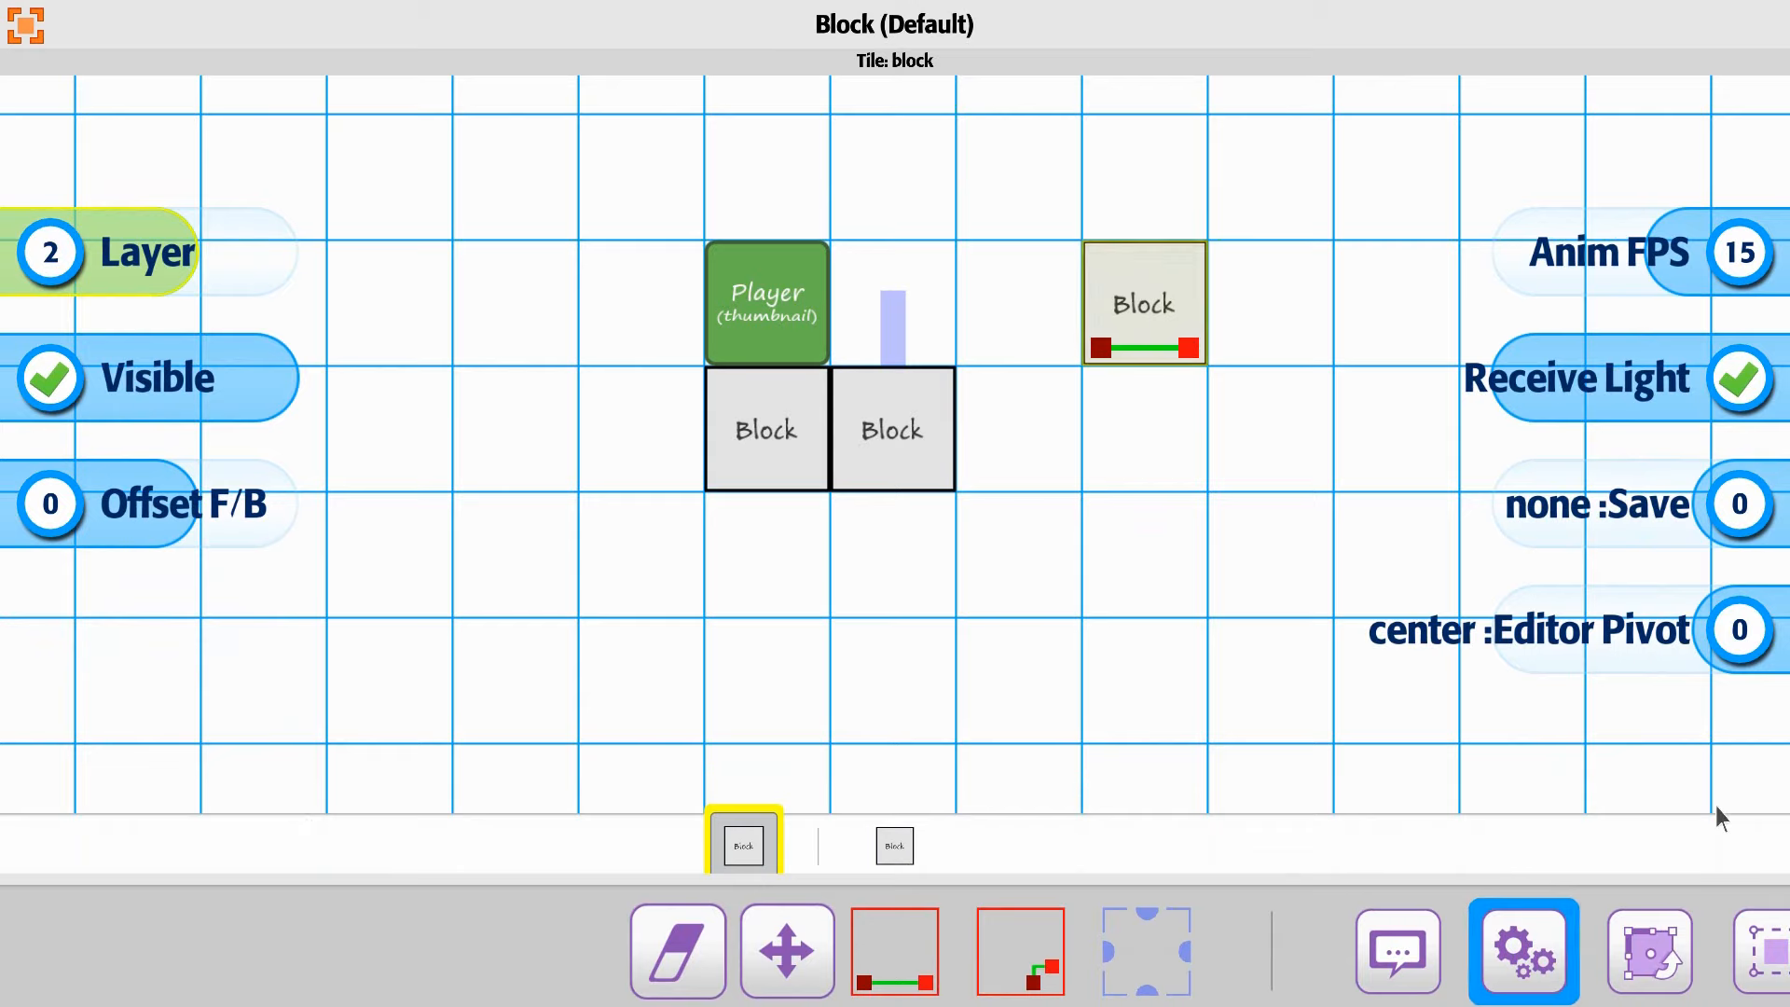
click(894, 845)
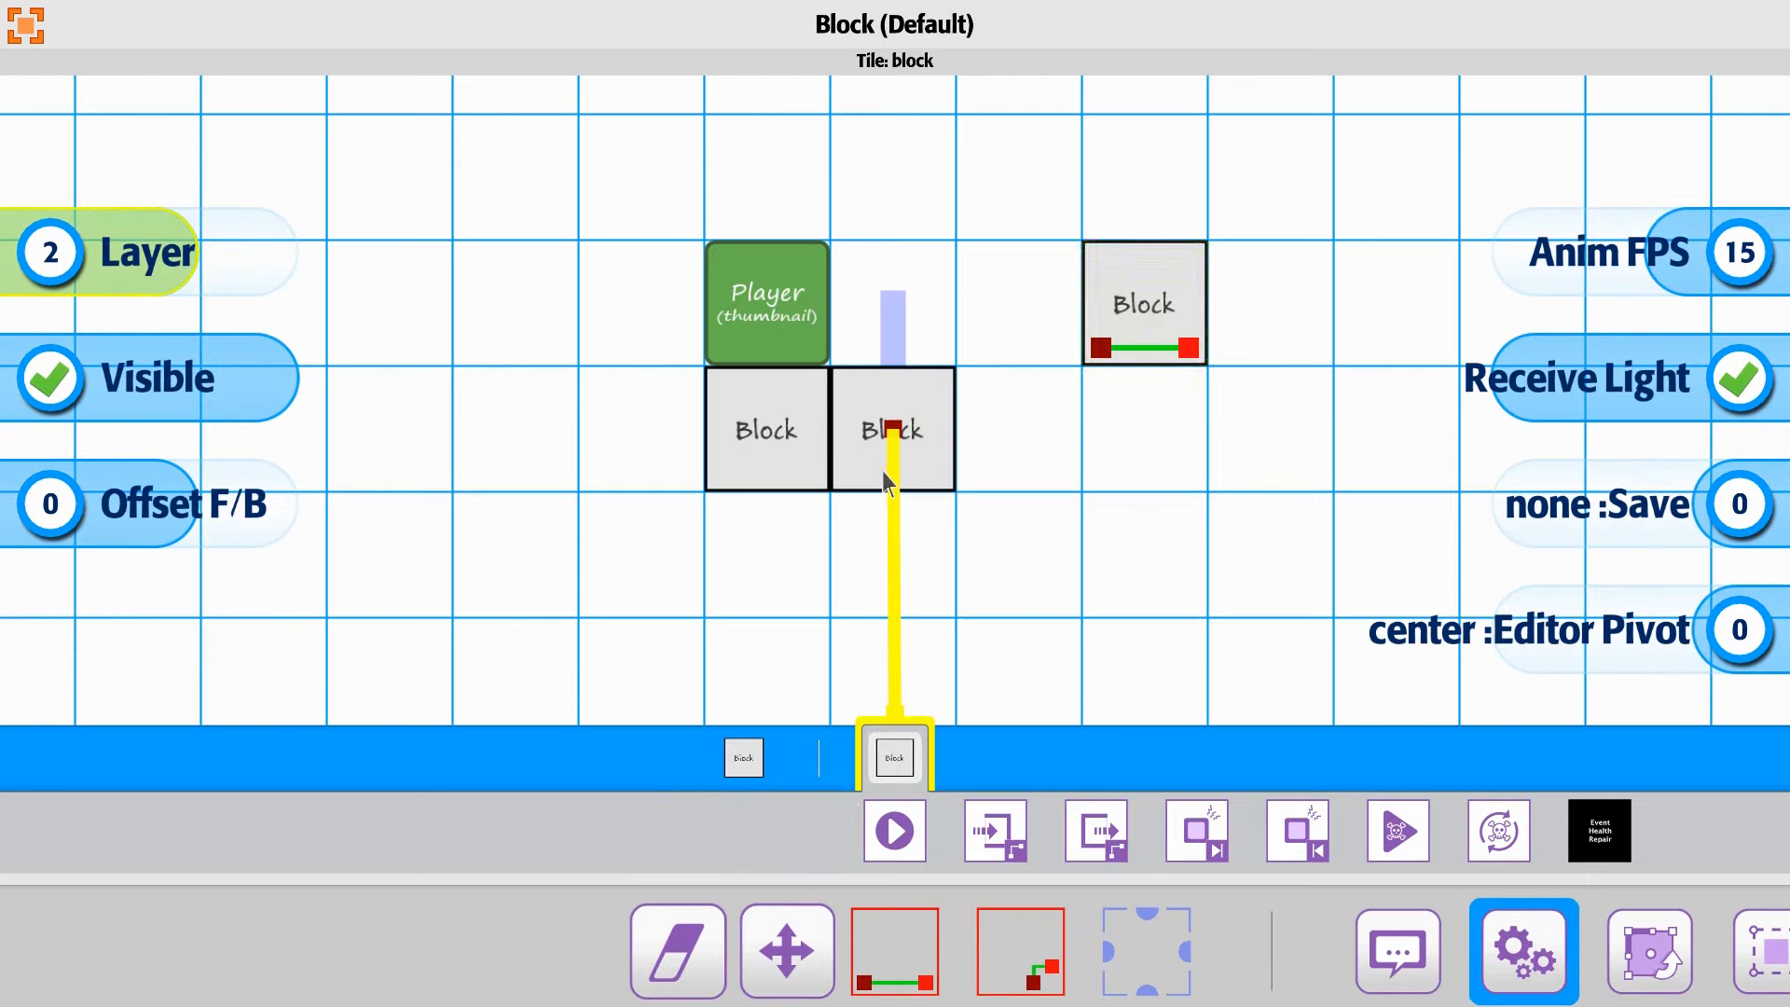
drag(1008, 829, 648, 835)
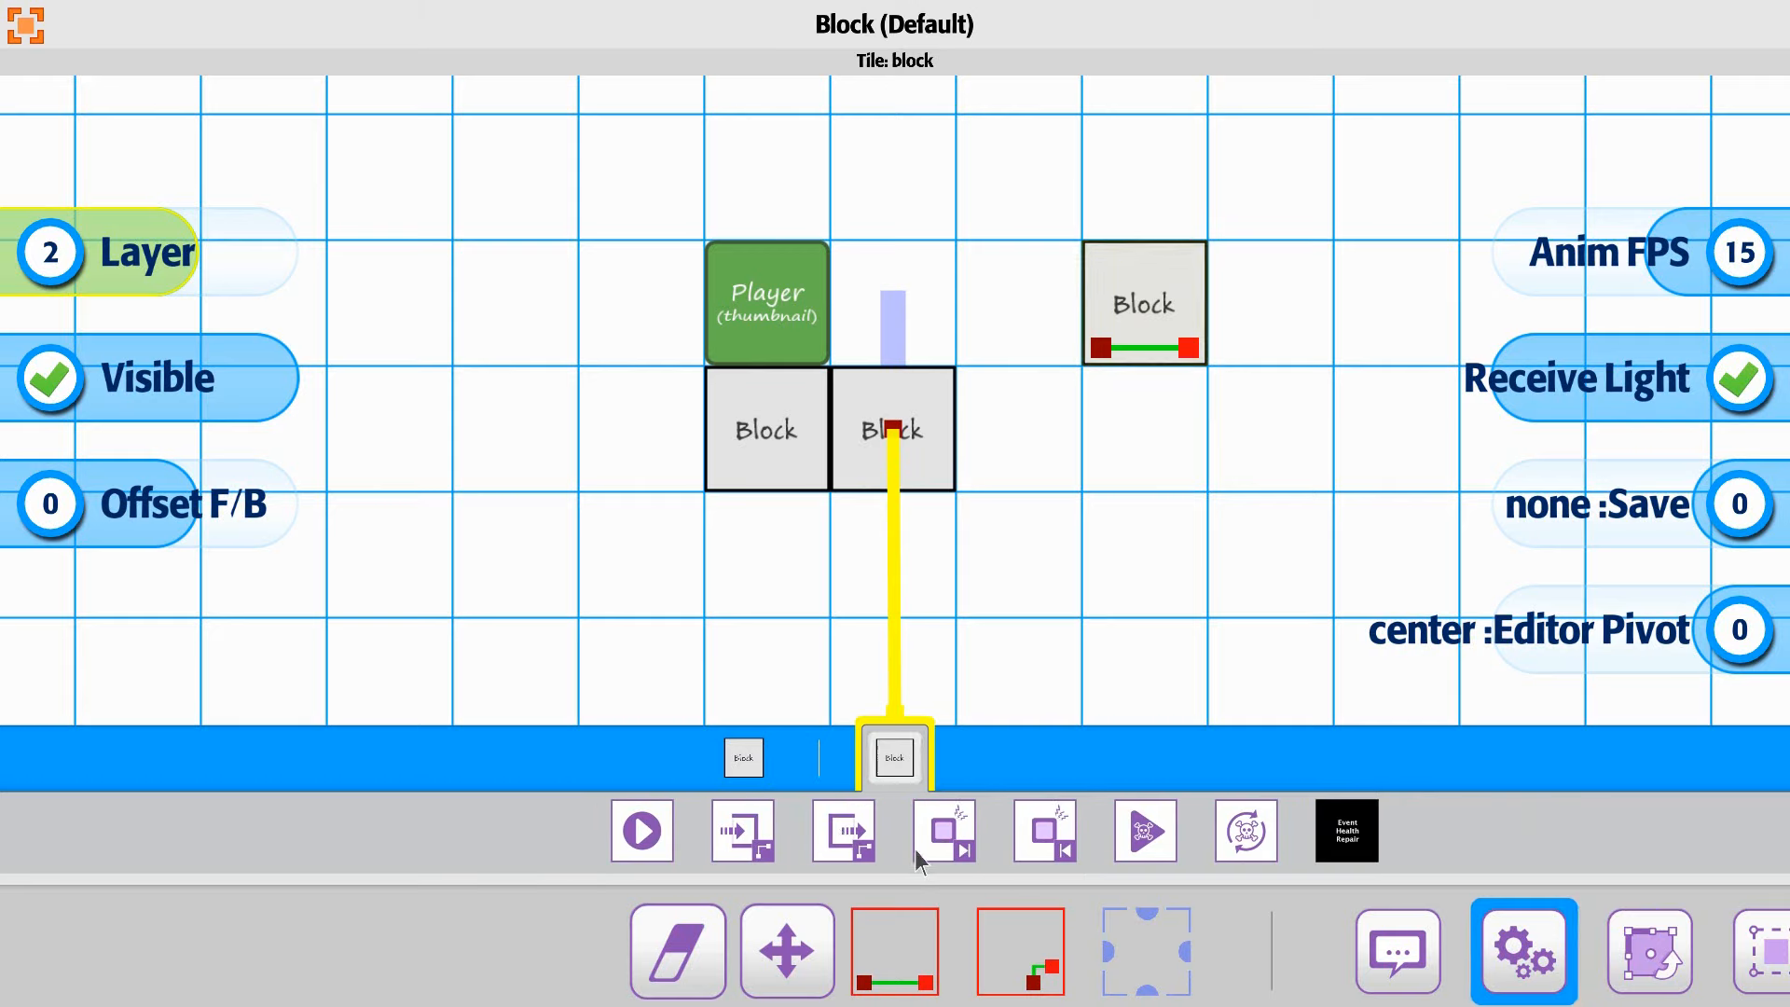
click(741, 839)
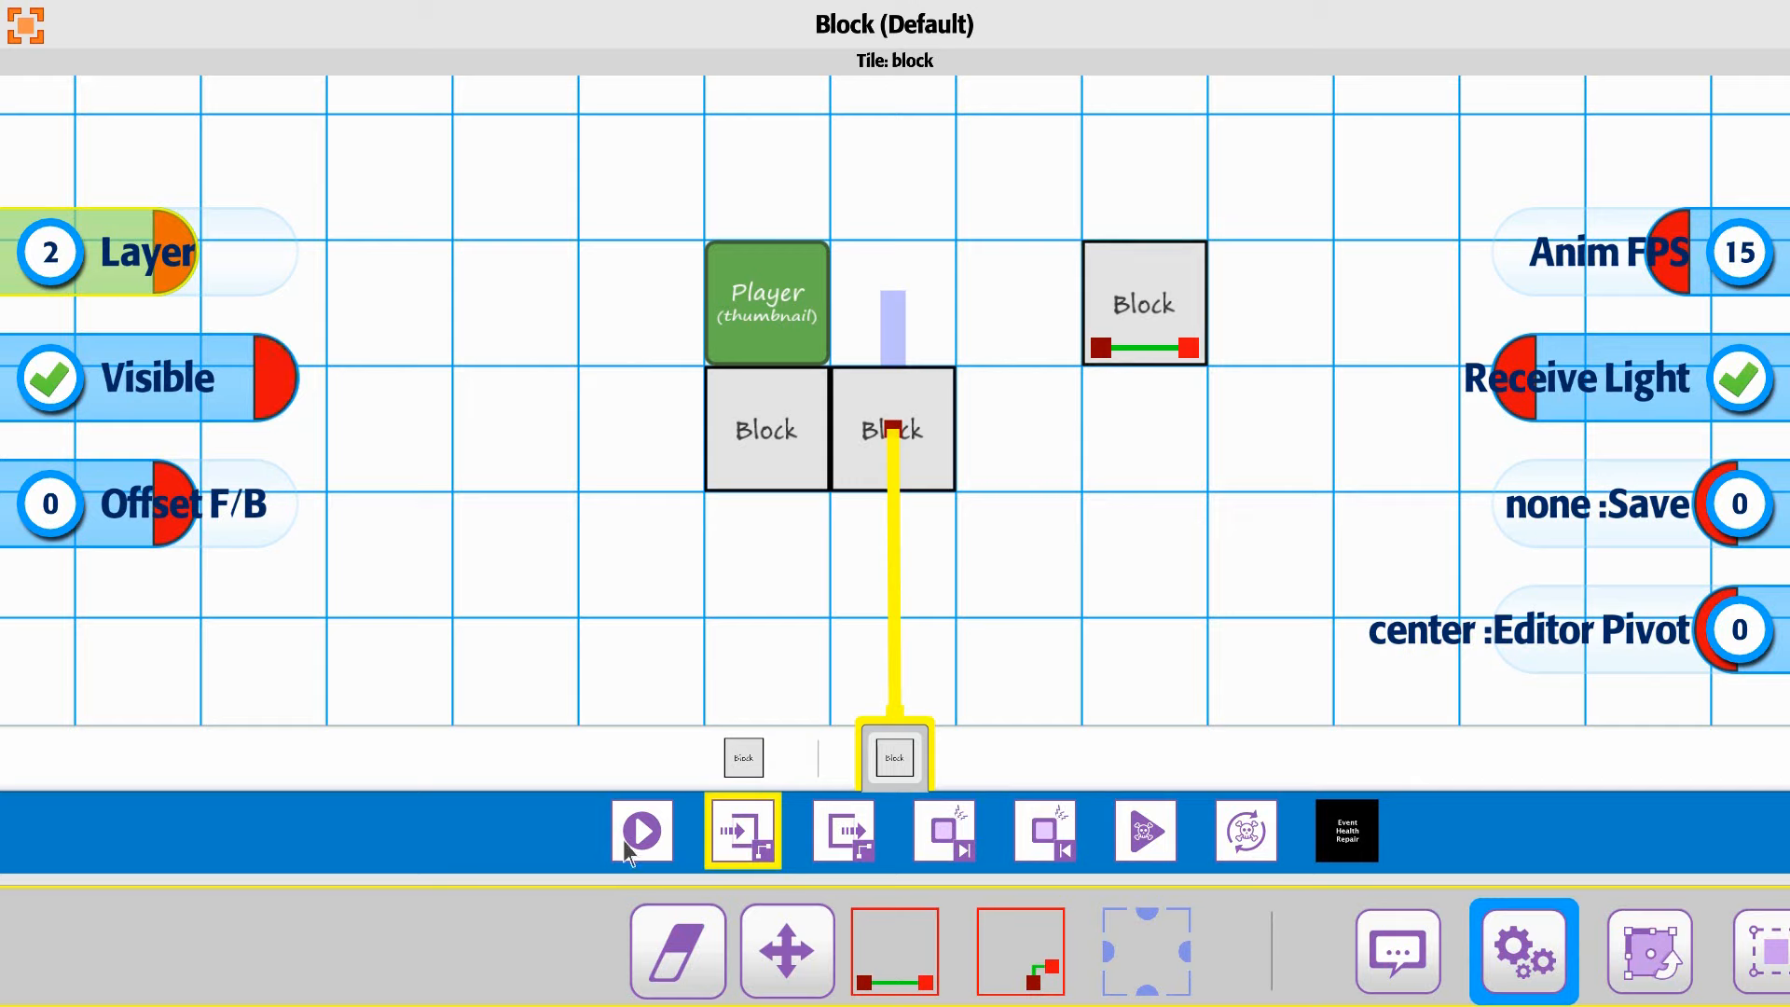
drag(1179, 921, 323, 932)
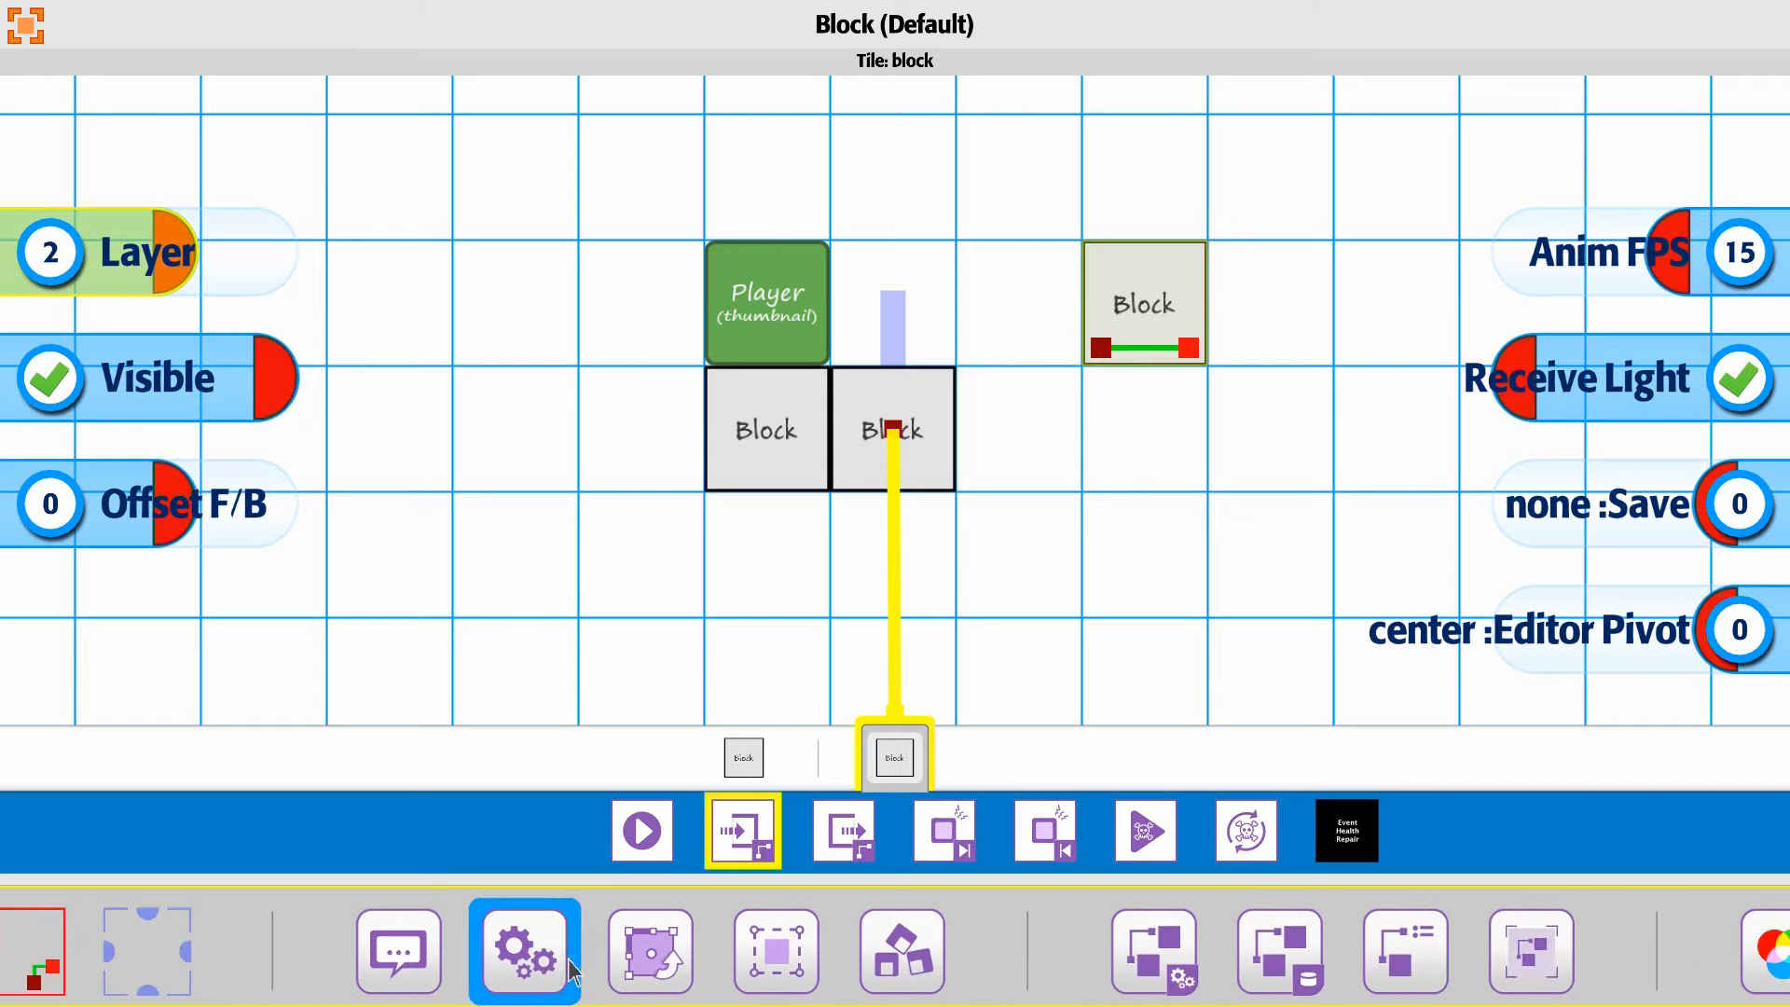
click(652, 960)
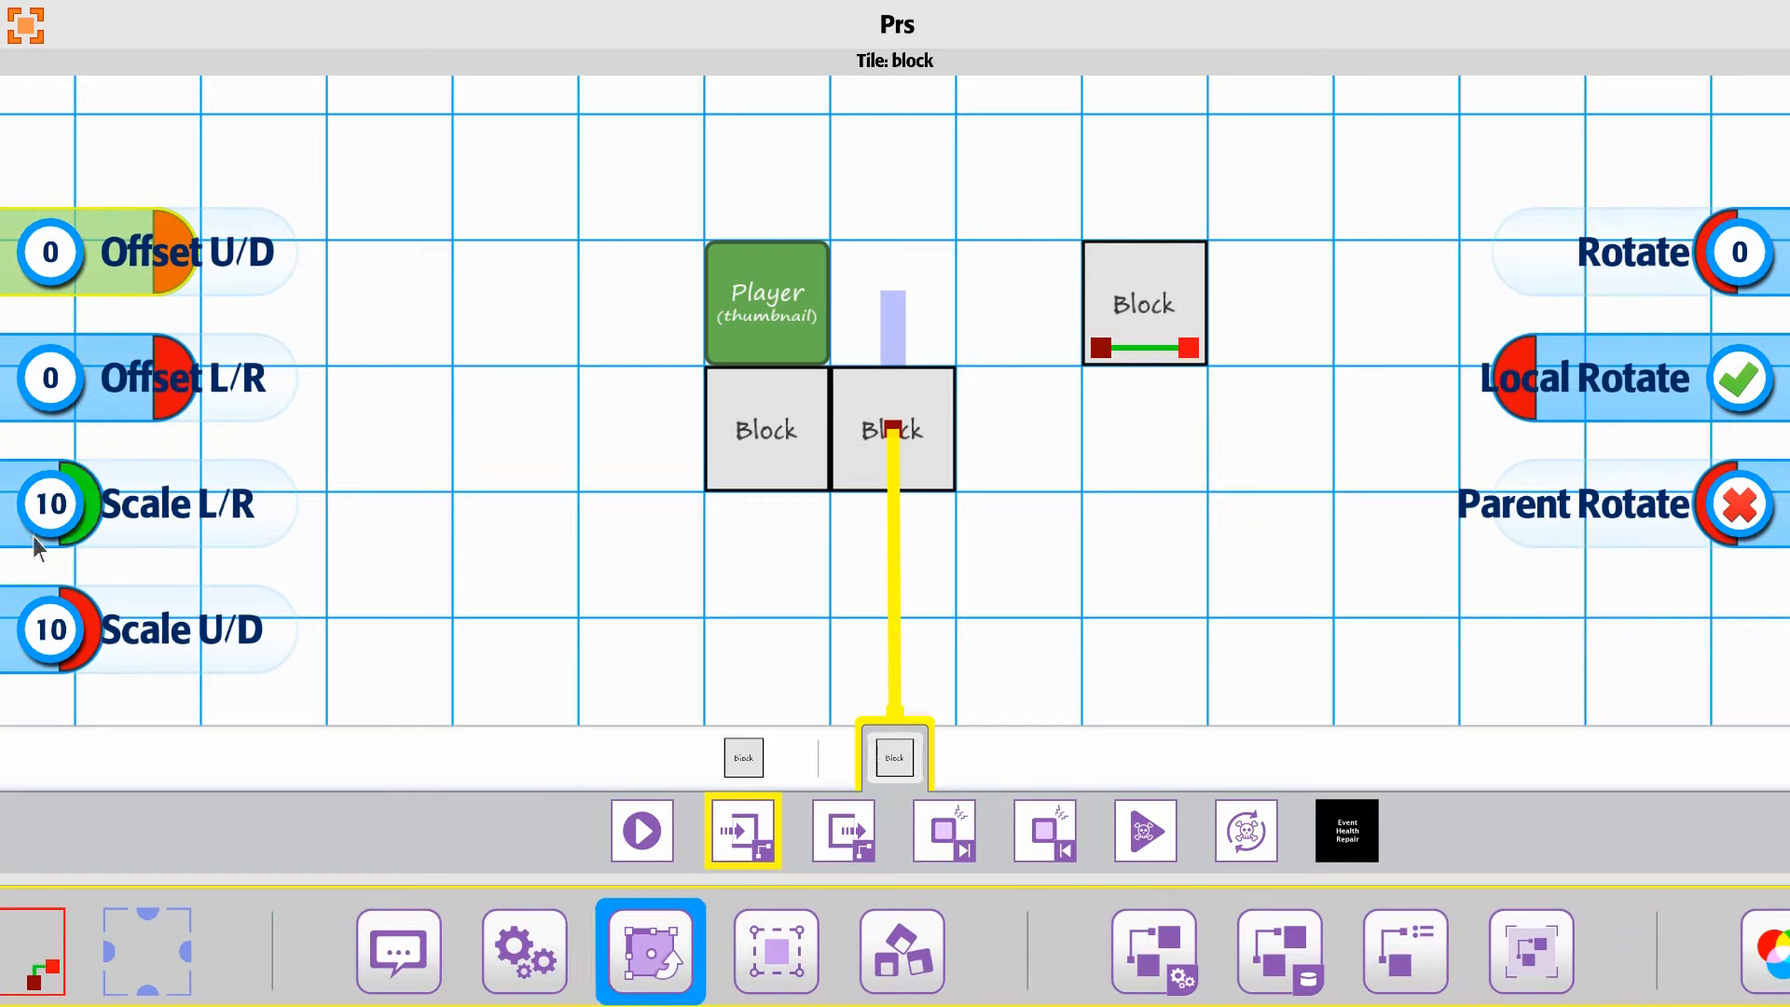
drag(32, 539, 41, 538)
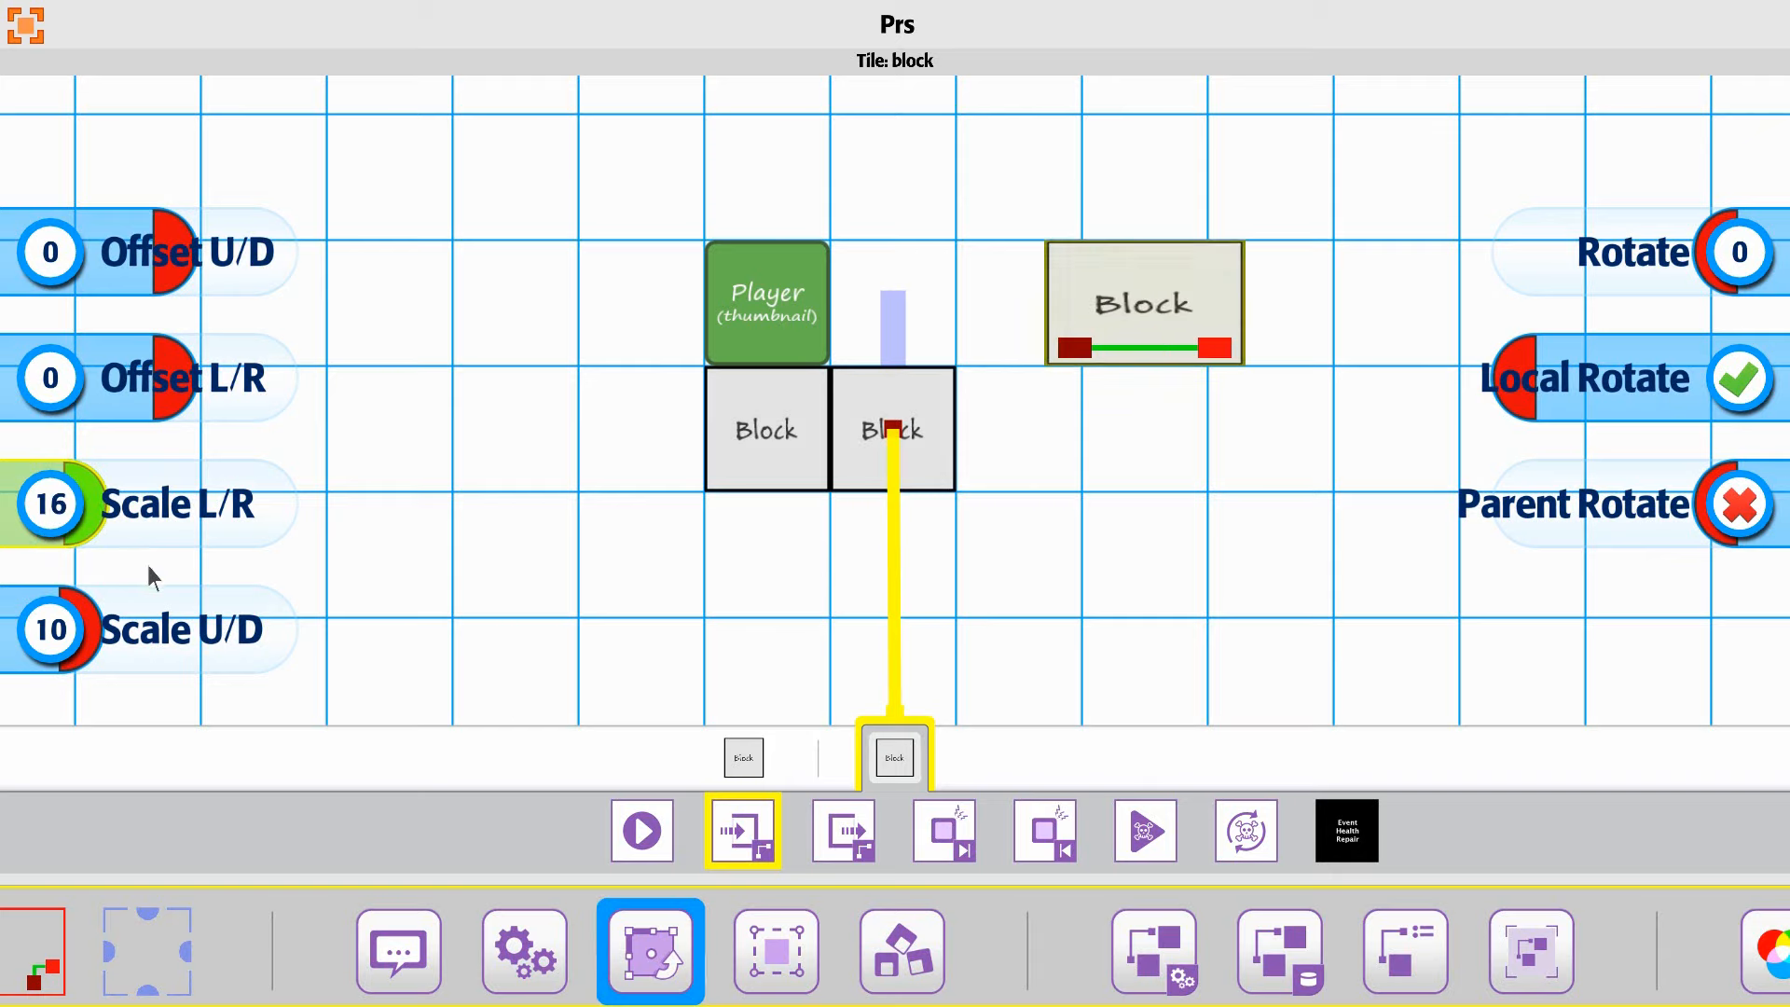
drag(171, 565, 158, 561)
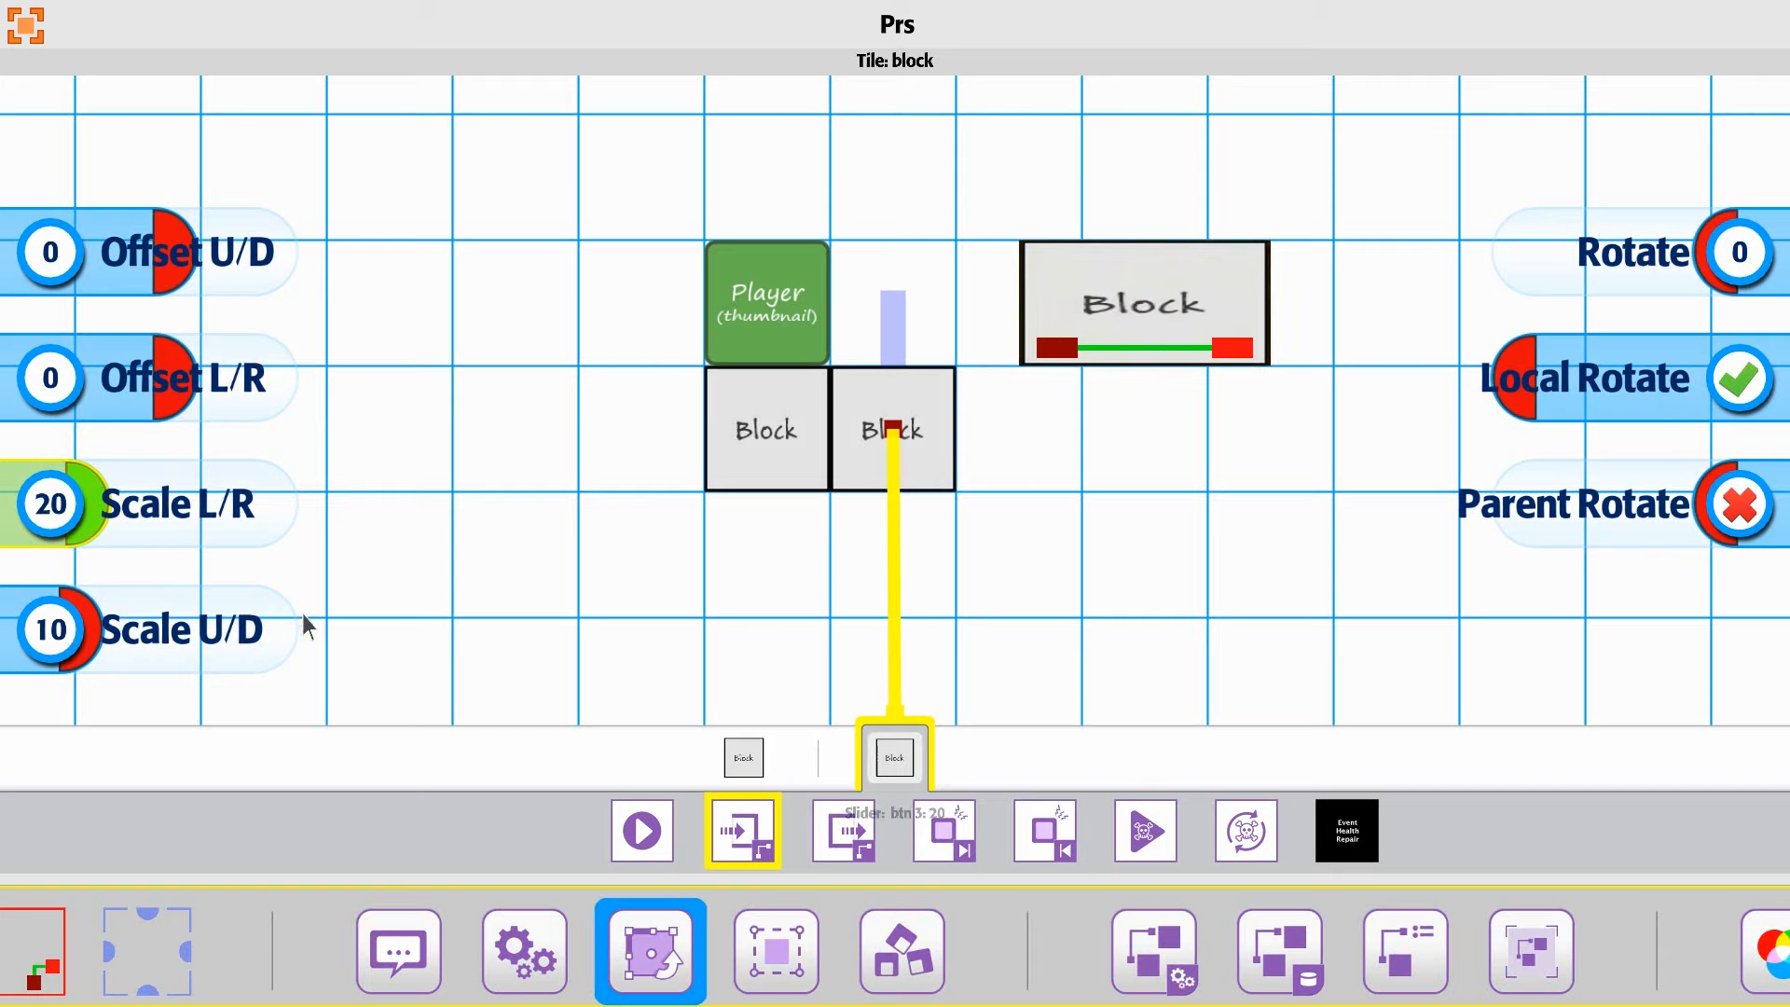
Step: Check the target block's scale values for the trigger's exit event and close the tile settings
click(837, 843)
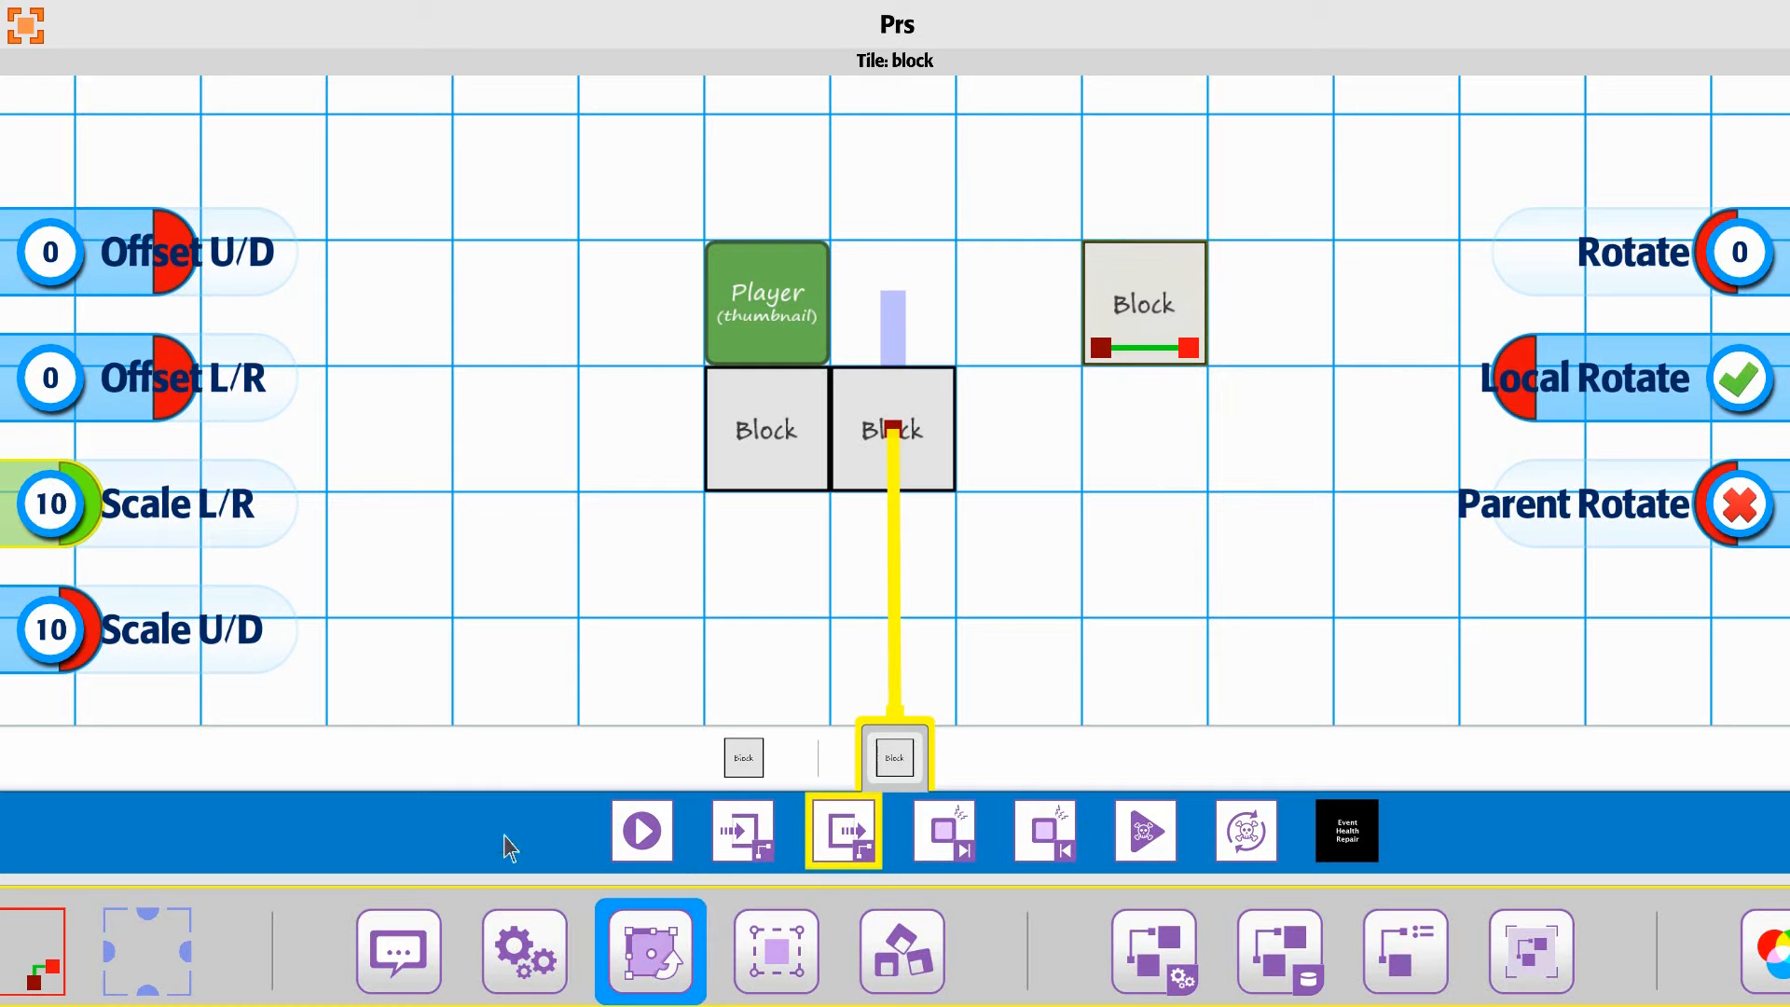
click(893, 759)
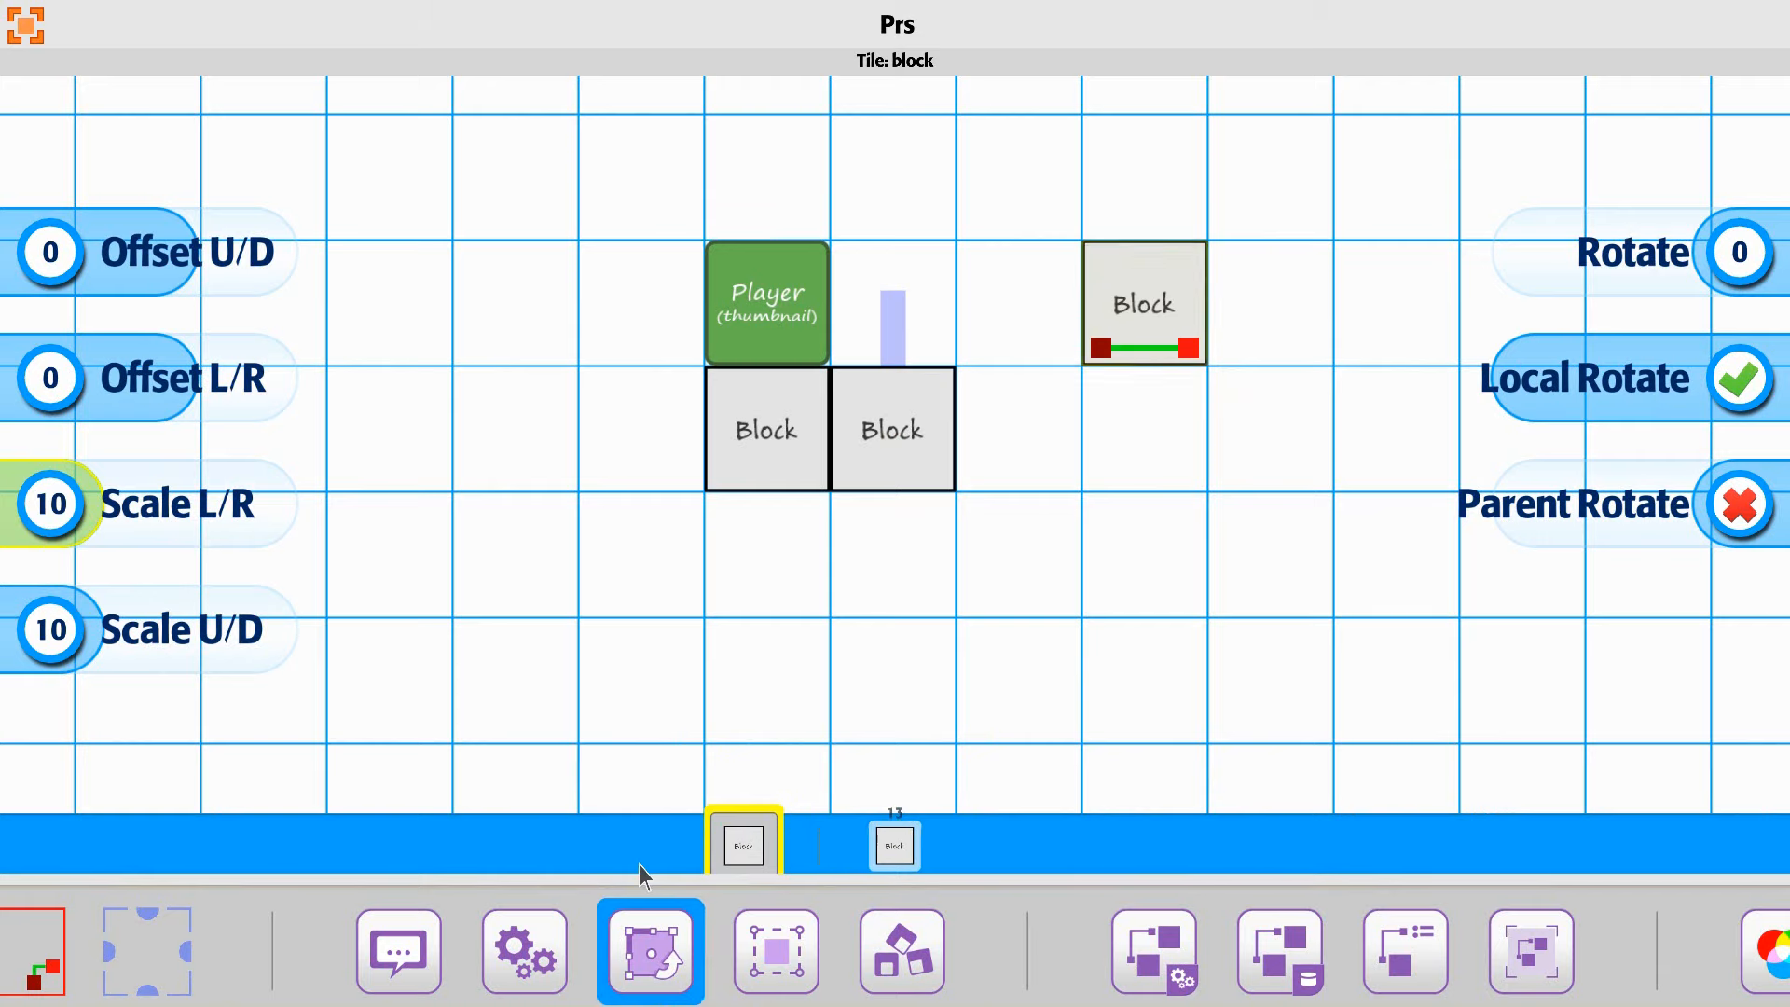
click(28, 28)
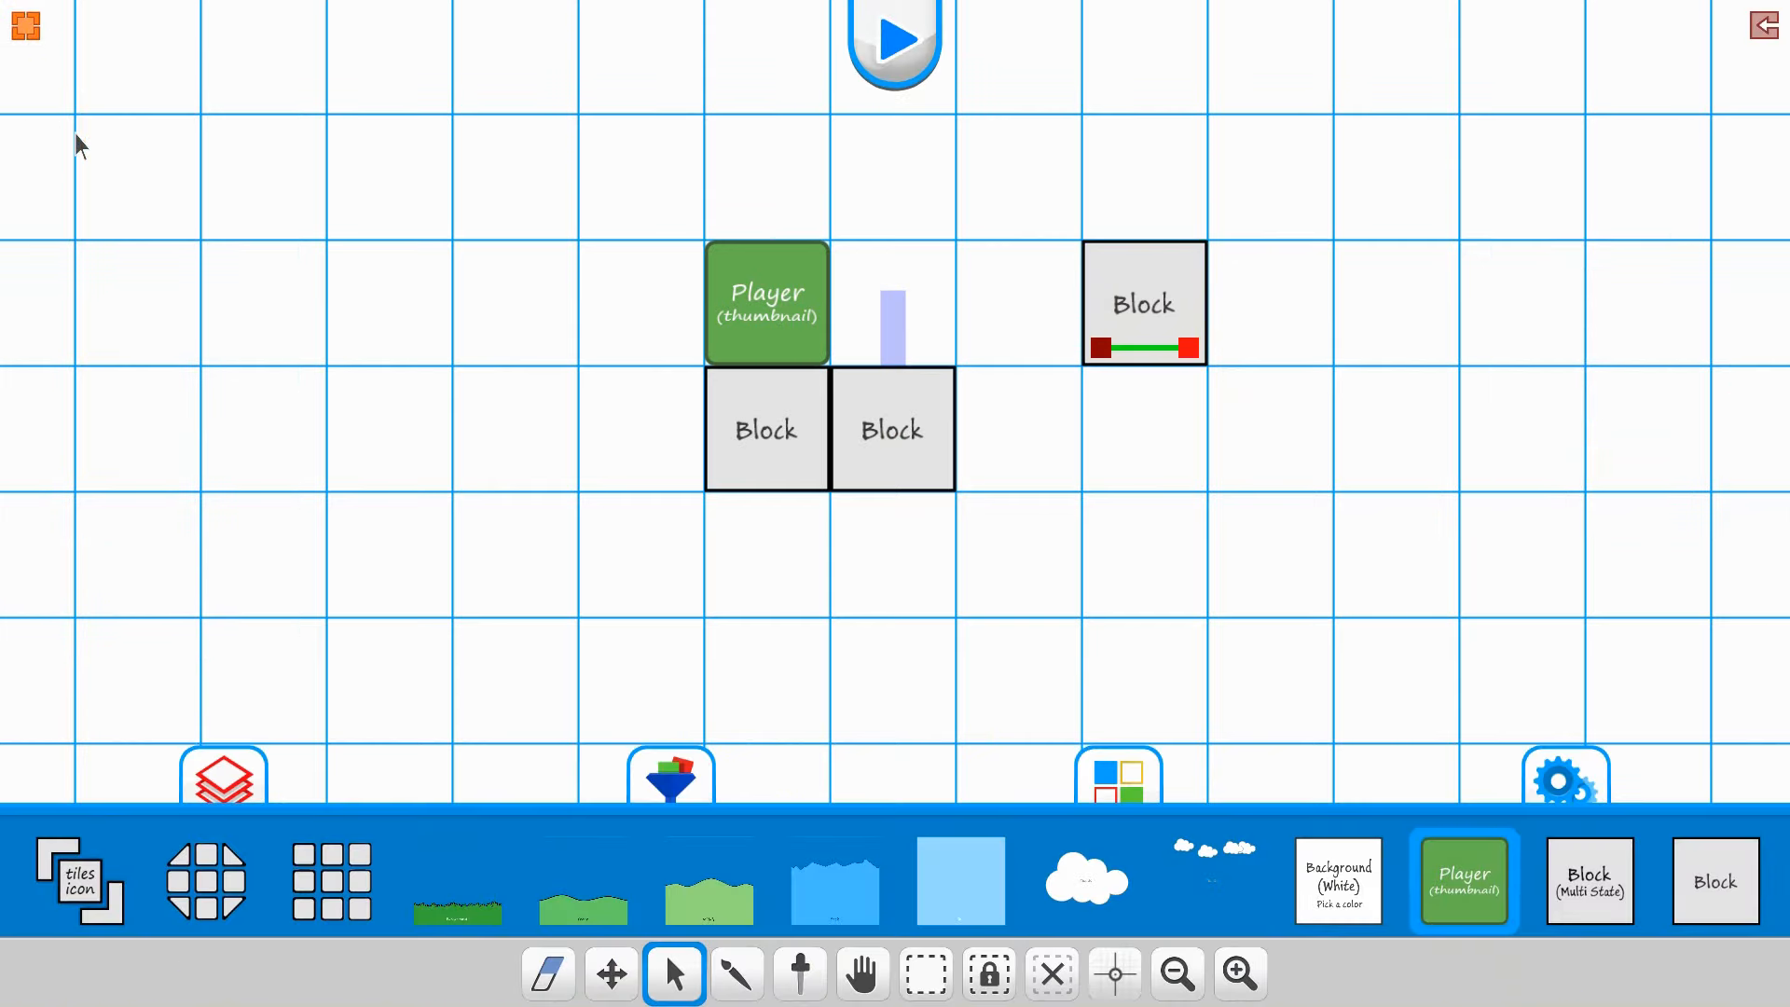
Step: Play-test the level to try the player-activated trigger
click(891, 42)
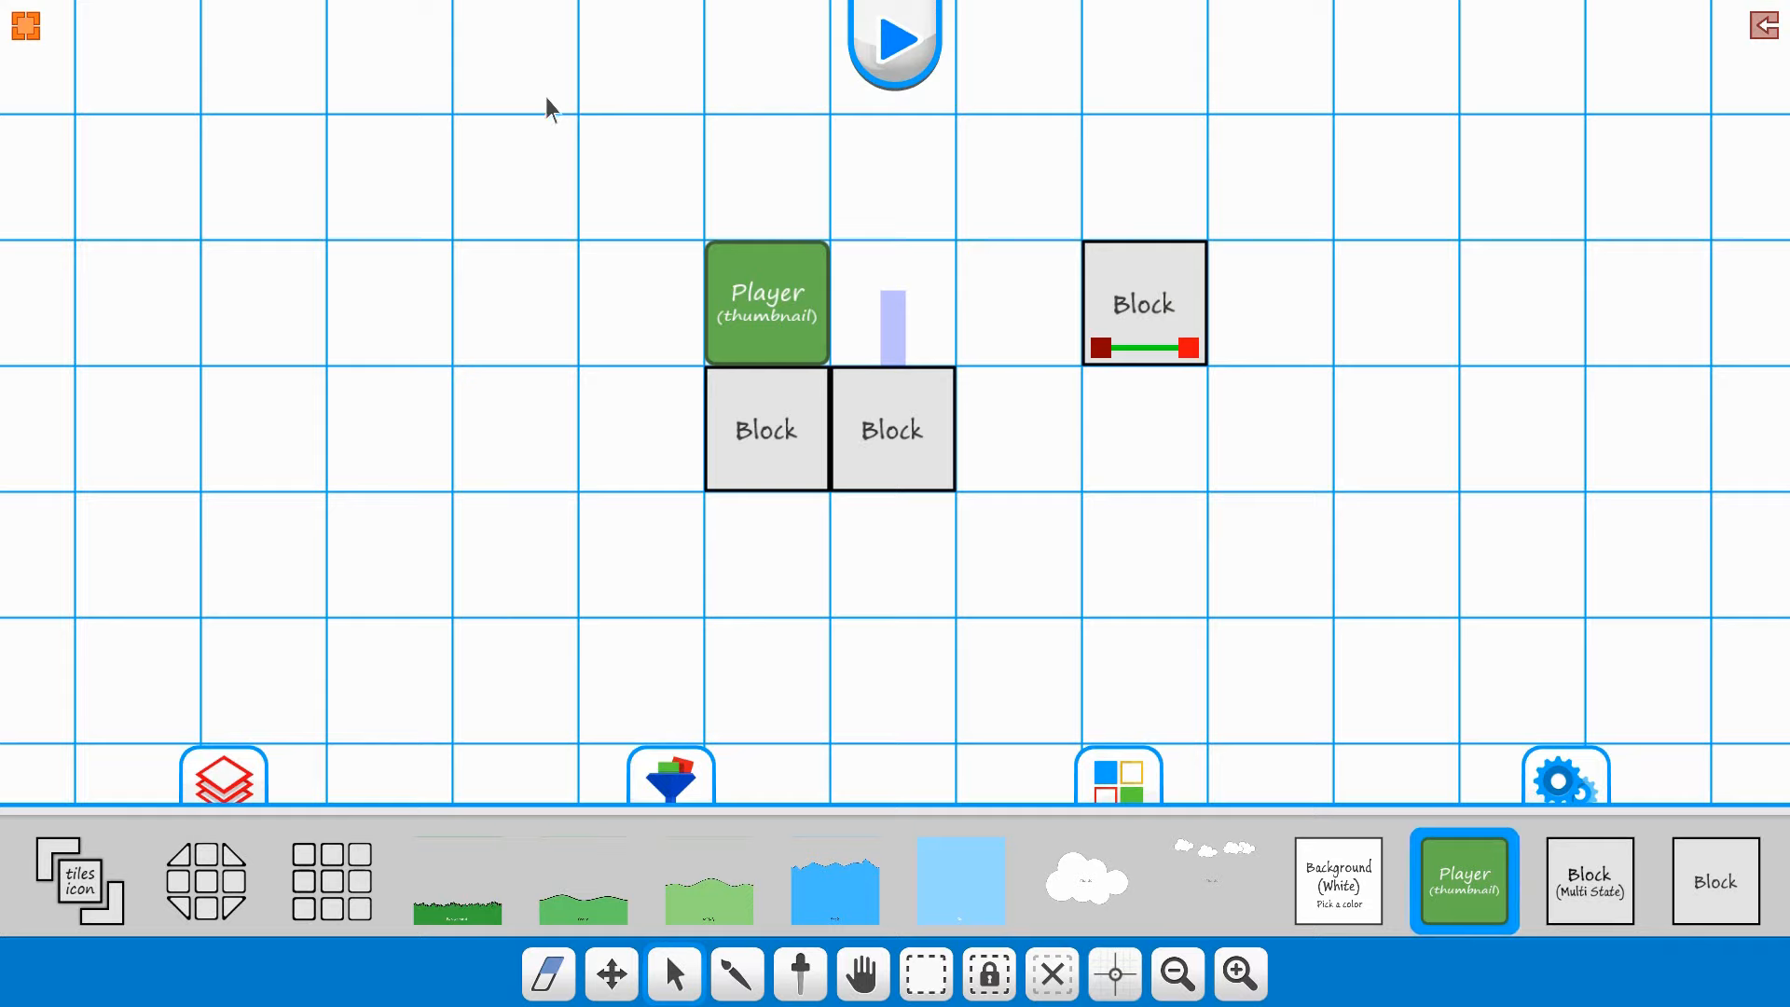
drag(317, 899, 199, 869)
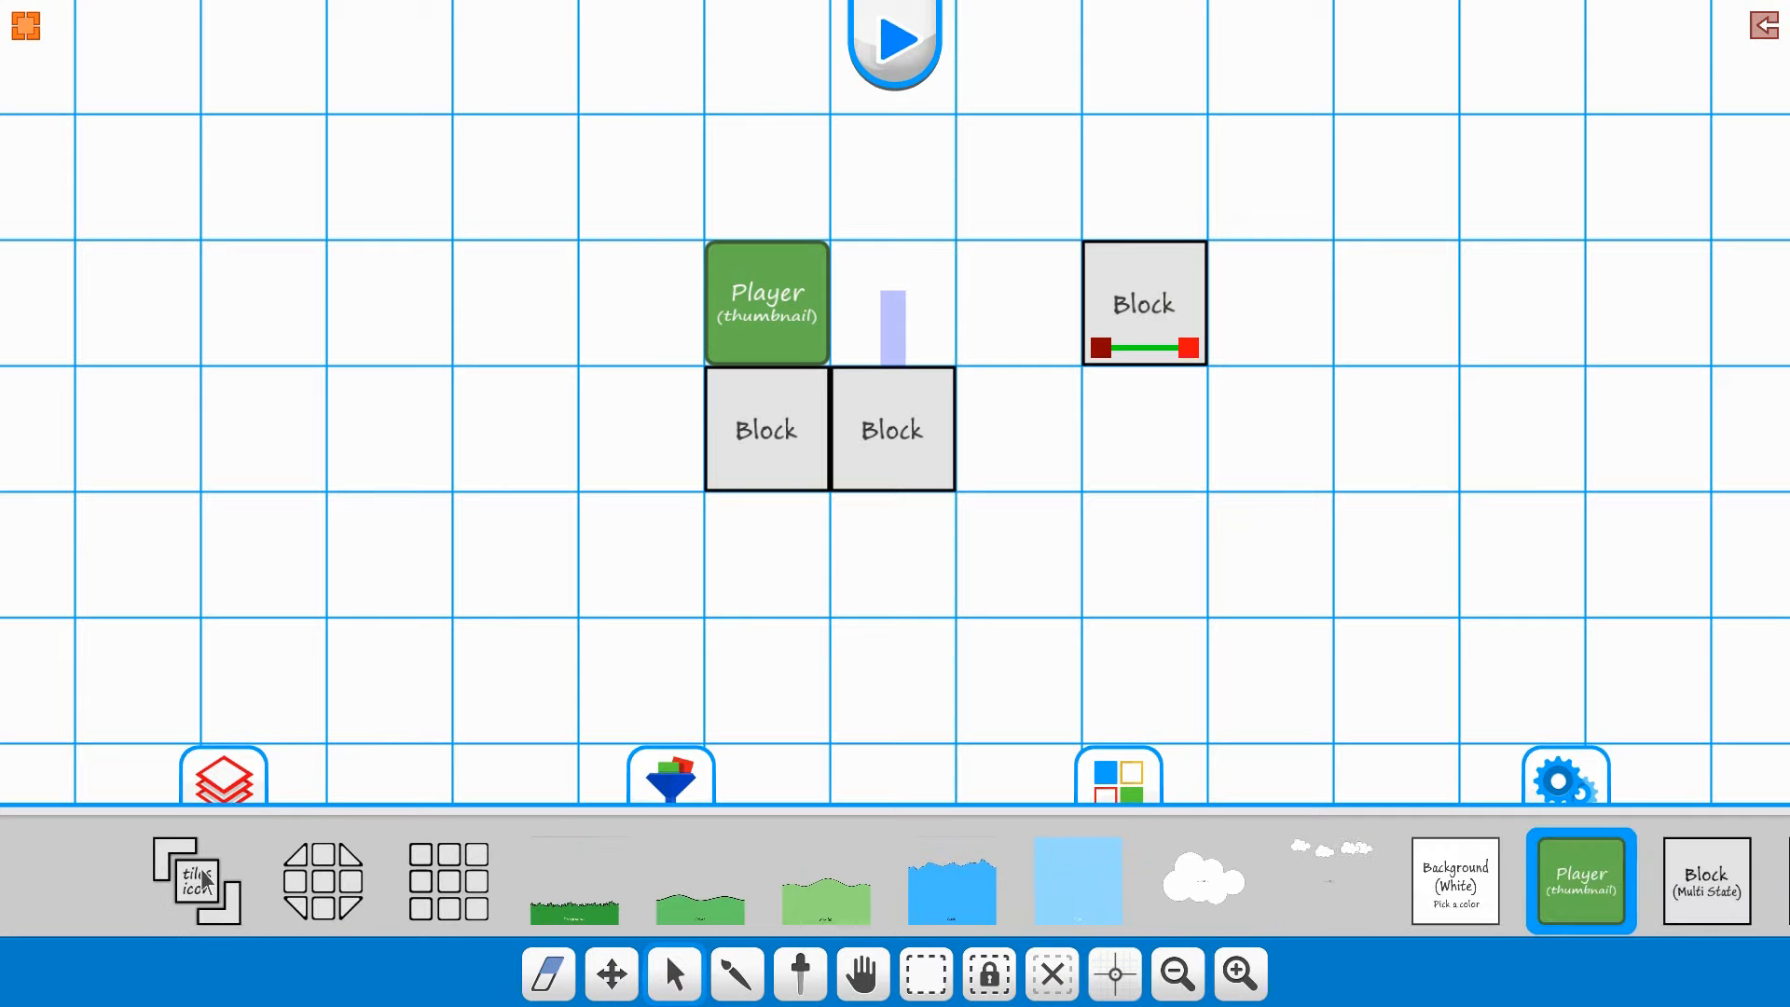